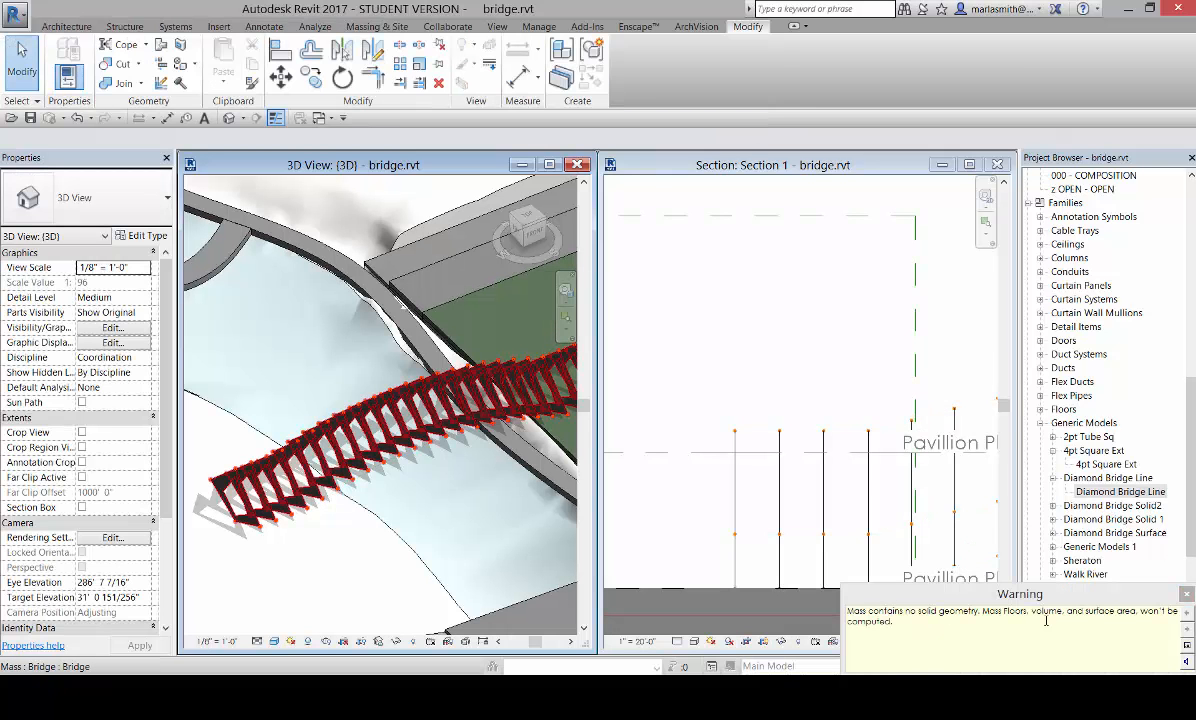
- Dismiss the mass warning, select the Bridge mass, and open the Site floor plan maximized
{"action": "left_click", "coordinate": [1187, 595]}
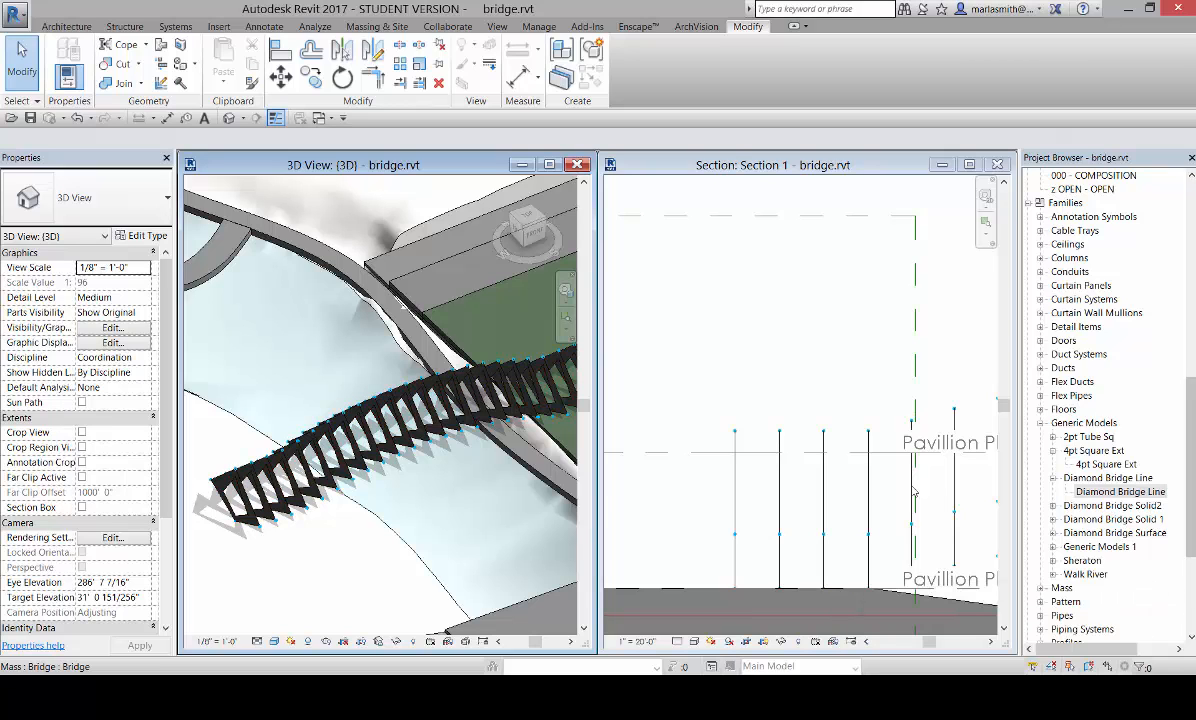
{"action": "scroll", "coordinate": [338, 343], "scroll_direction": "down", "scroll_amount": 1}
{"action": "scroll", "coordinate": [338, 400], "scroll_direction": "down", "scroll_amount": 2}
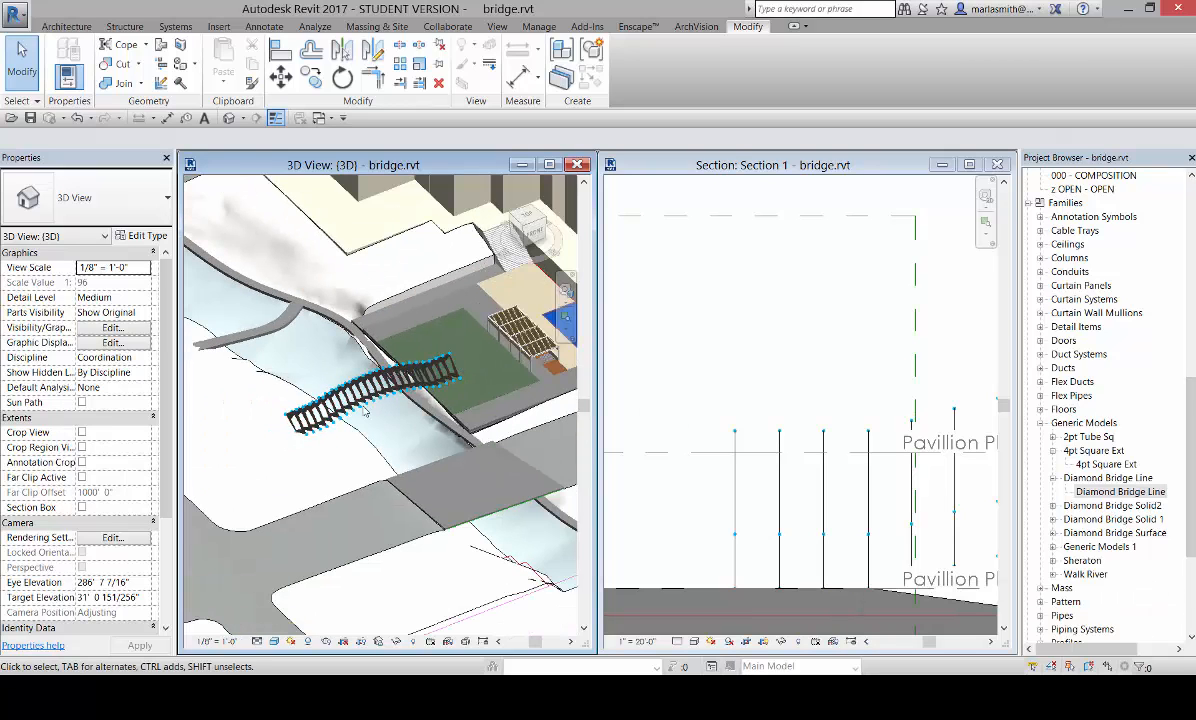
{"action": "left_click", "coordinate": [774, 347]}
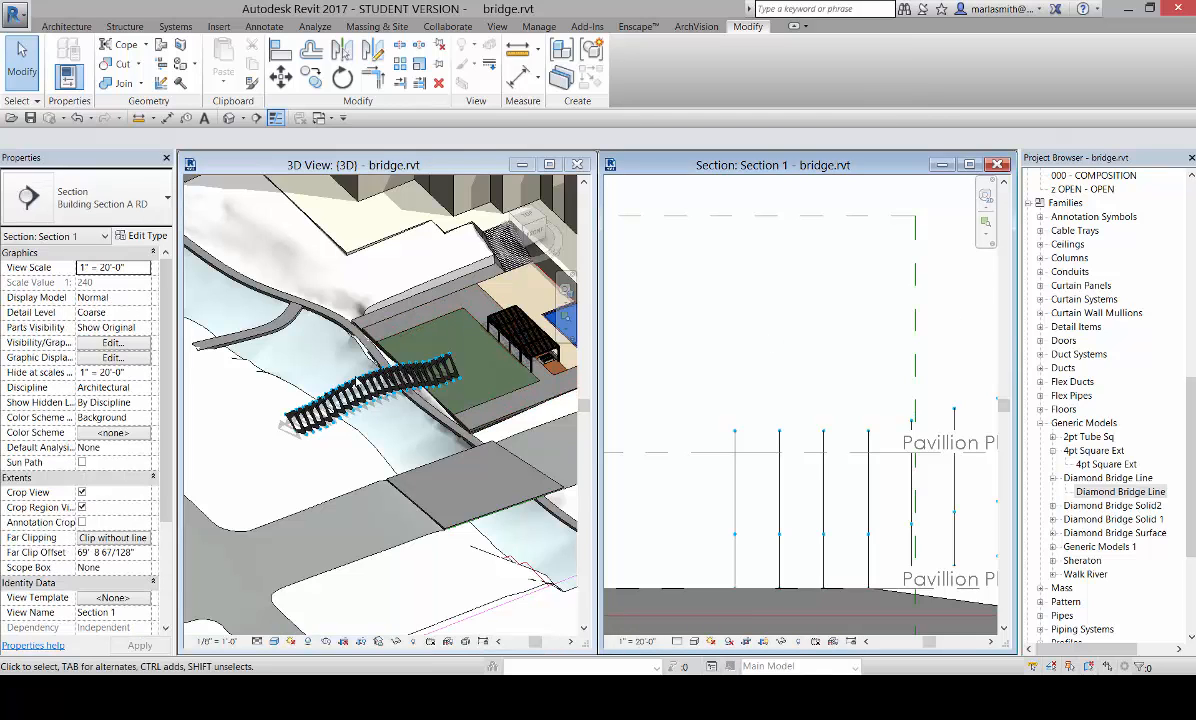
{"action": "left_click", "coordinate": [356, 382]}
{"action": "left_click", "coordinate": [715, 322]}
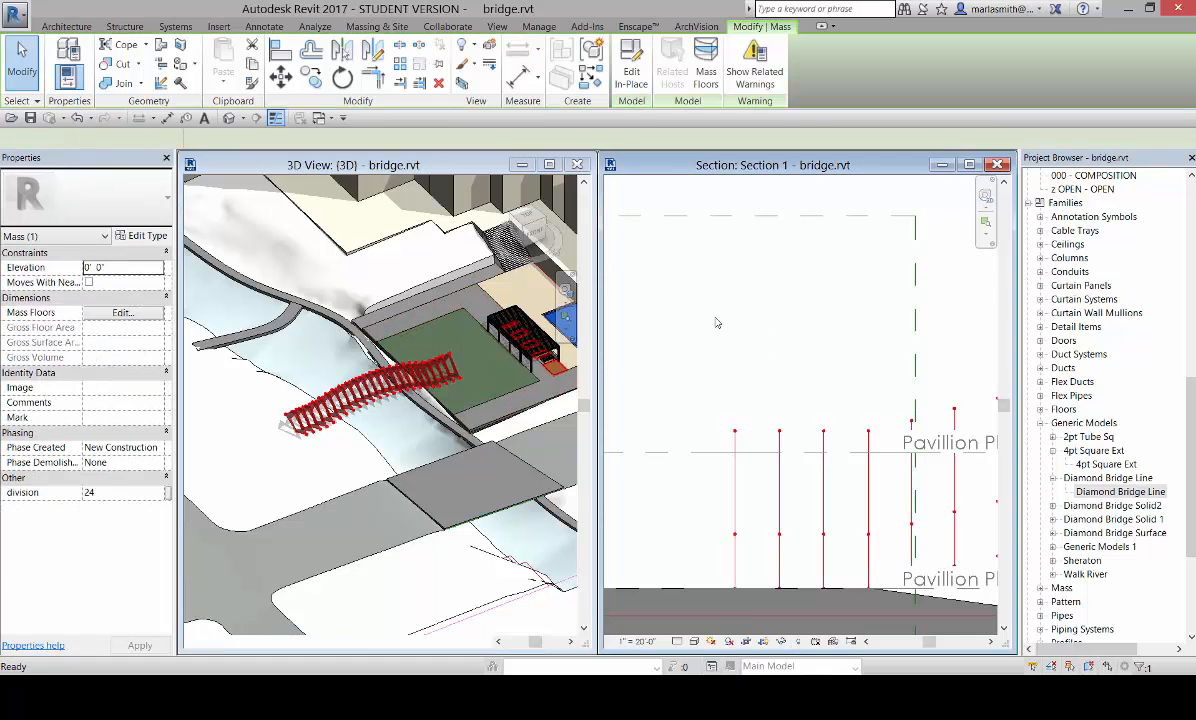
{"action": "left_click_drag", "start_coordinate": [1185, 451], "coordinate": [1185, 254]}
{"action": "left_click", "coordinate": [1075, 315]}
{"action": "double_click", "coordinate": [1071, 313]}
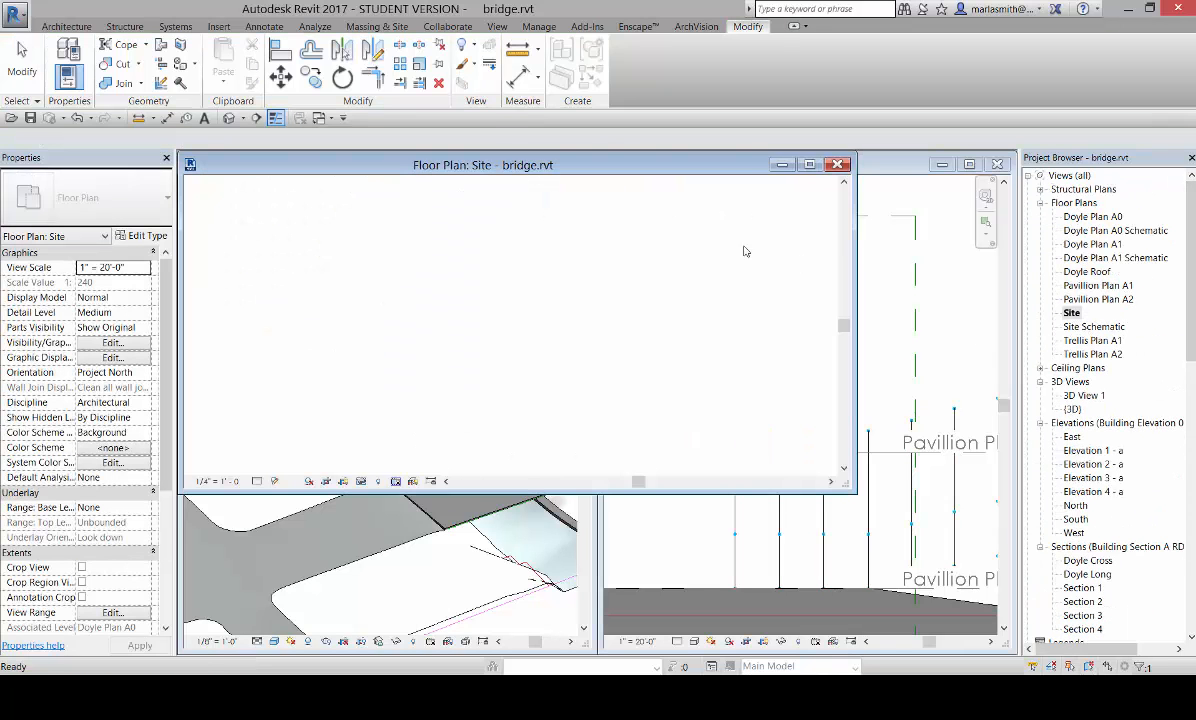
{"action": "left_click", "coordinate": [814, 163]}
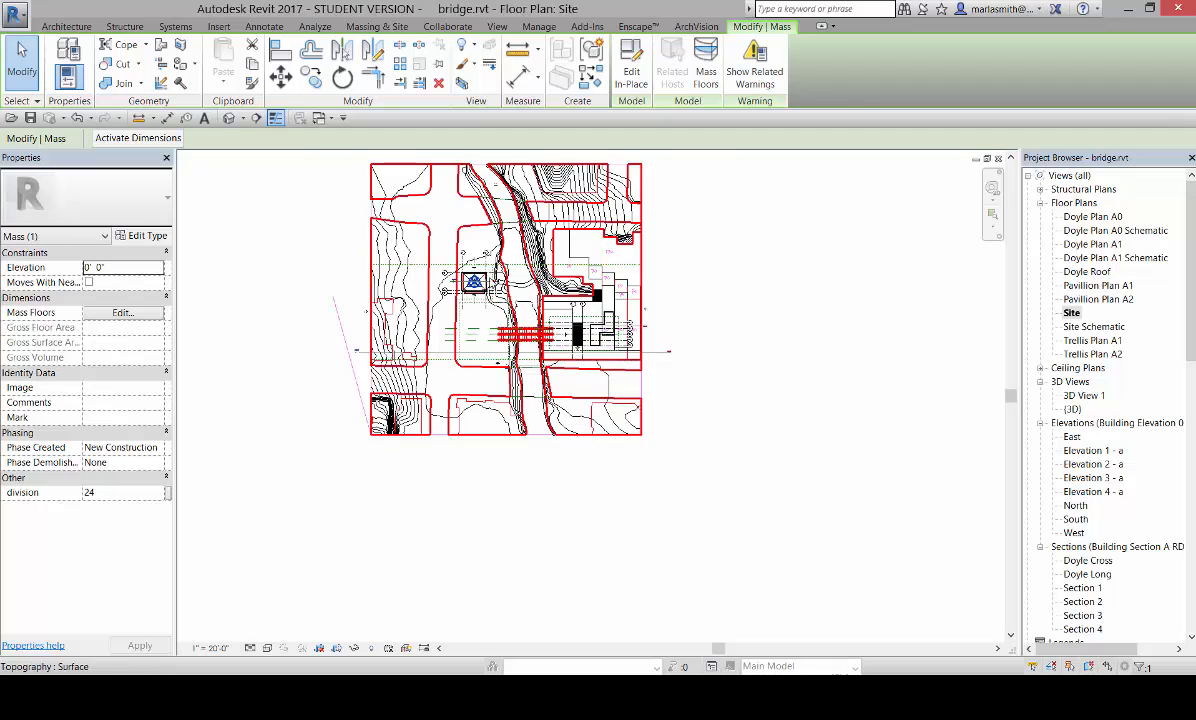
{"action": "scroll", "coordinate": [555, 381], "scroll_direction": "up", "scroll_amount": 5}
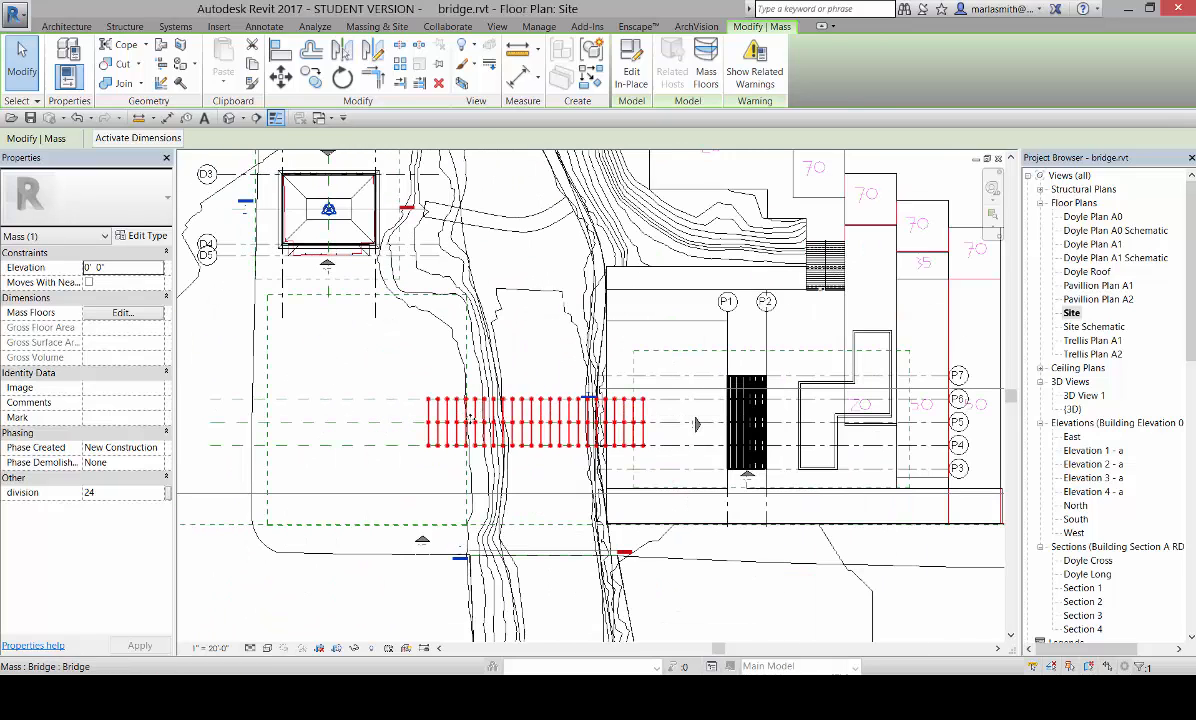
{"action": "left_click", "coordinate": [312, 80]}
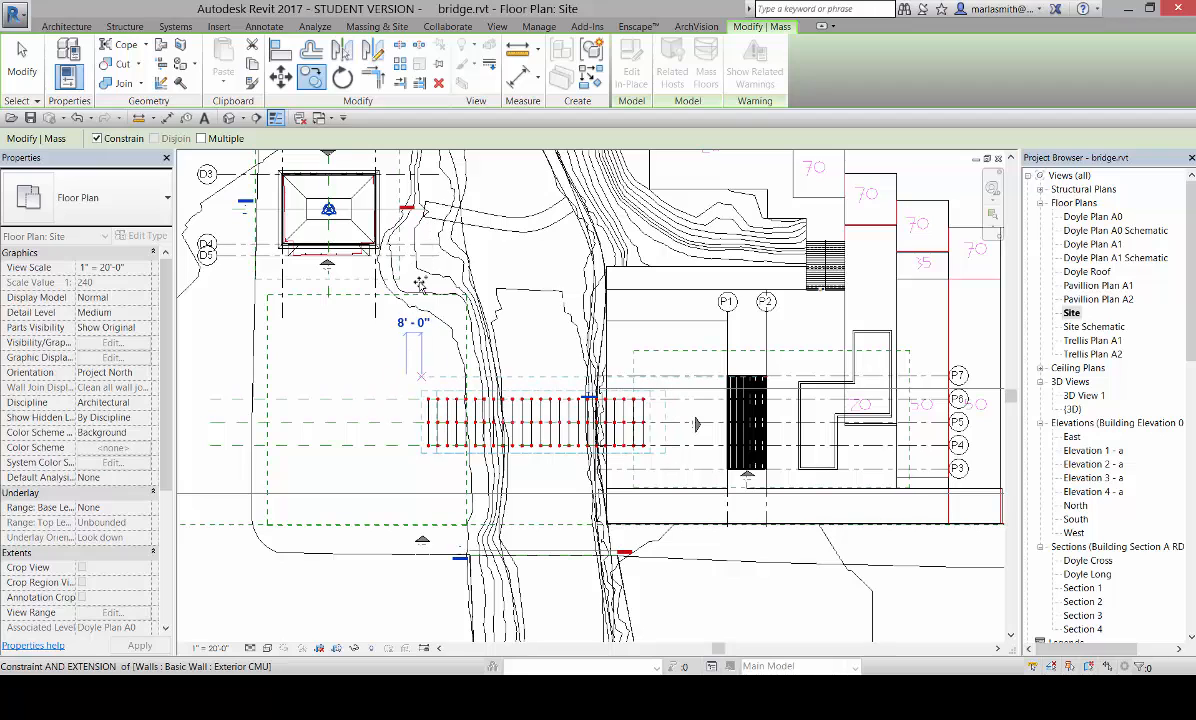
{"action": "key", "text": "Escape"}
{"action": "key", "text": "Escape"}
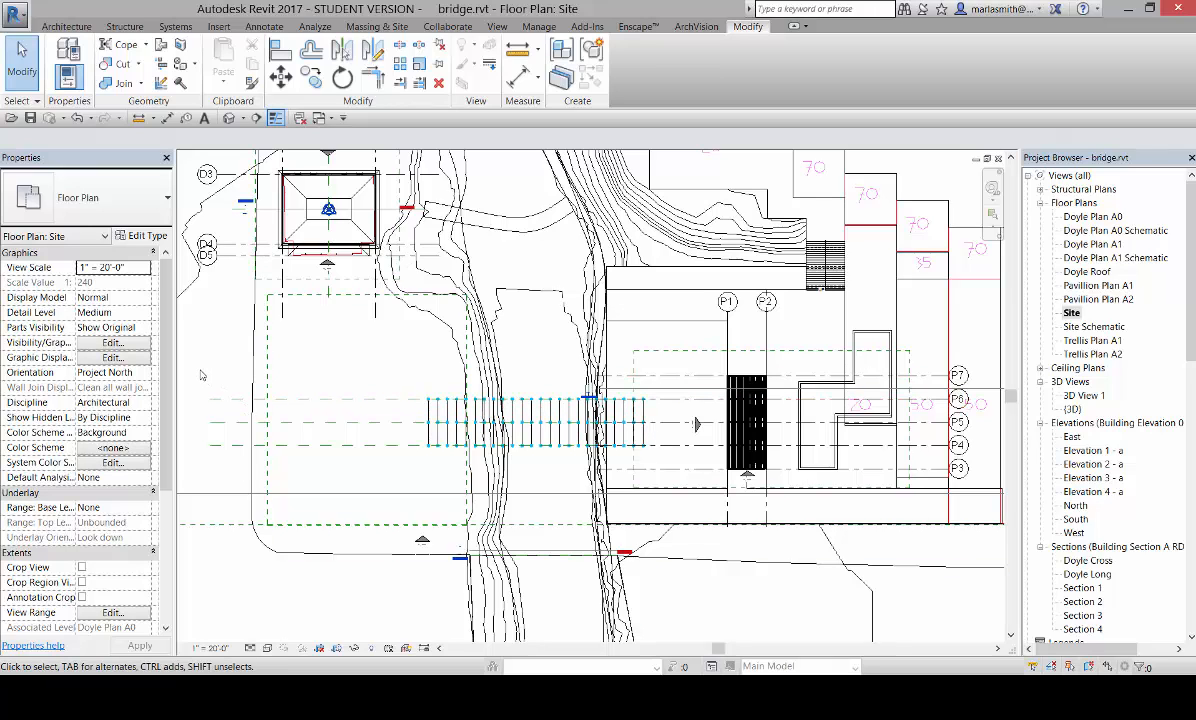
- Copy the bridge mass and its three reference planes straight up in plan, from the lowest reference plane to grid line P7
{"action": "left_click_drag", "start_coordinate": [199, 369], "coordinate": [670, 466]}
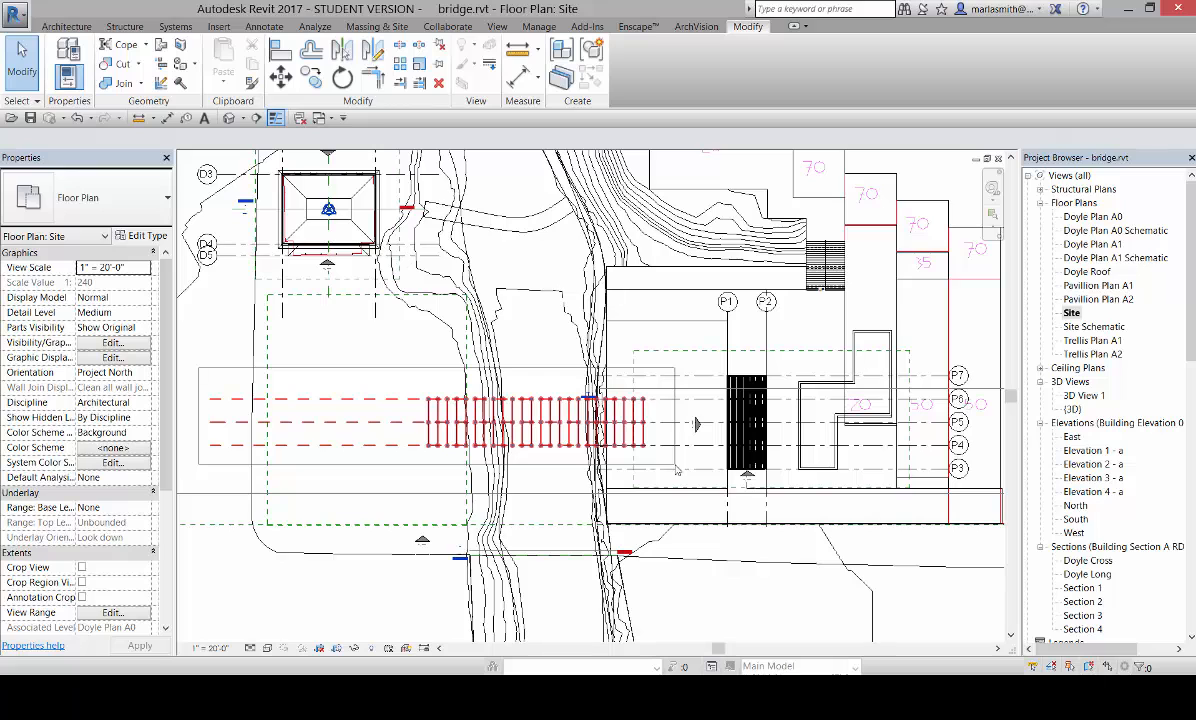
{"action": "left_click_drag", "start_coordinate": [677, 469], "coordinate": [677, 469]}
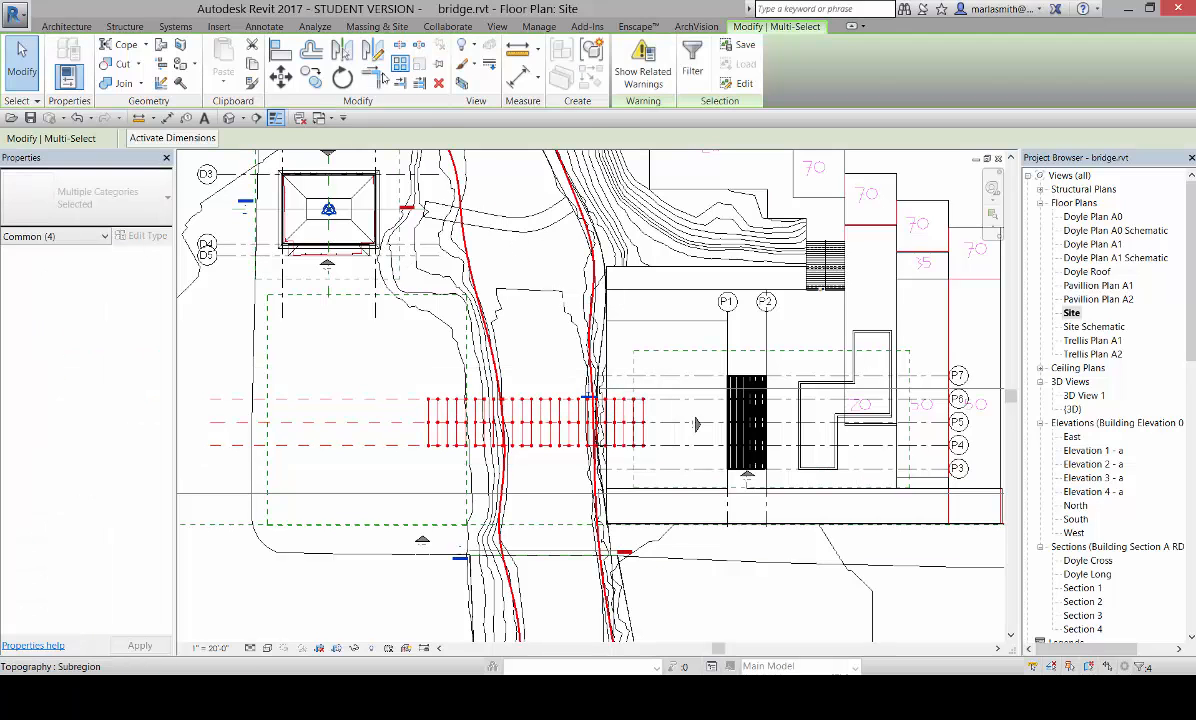
{"action": "left_click", "coordinate": [310, 77]}
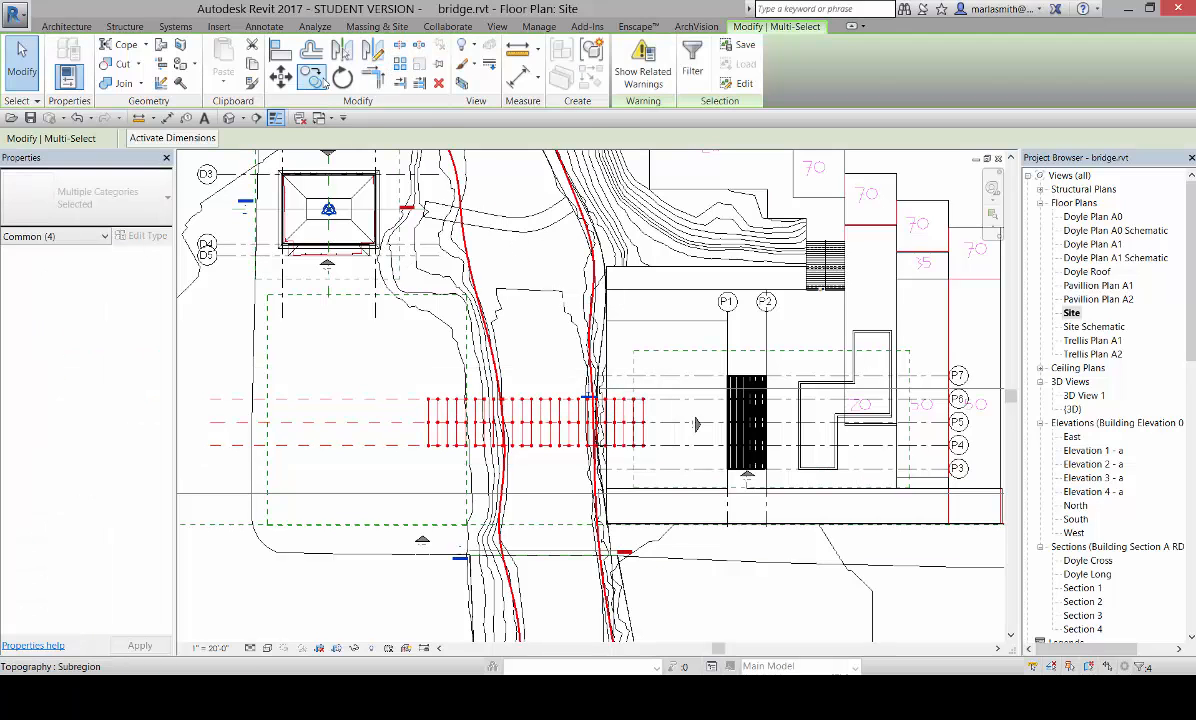
{"action": "left_click", "coordinate": [213, 447]}
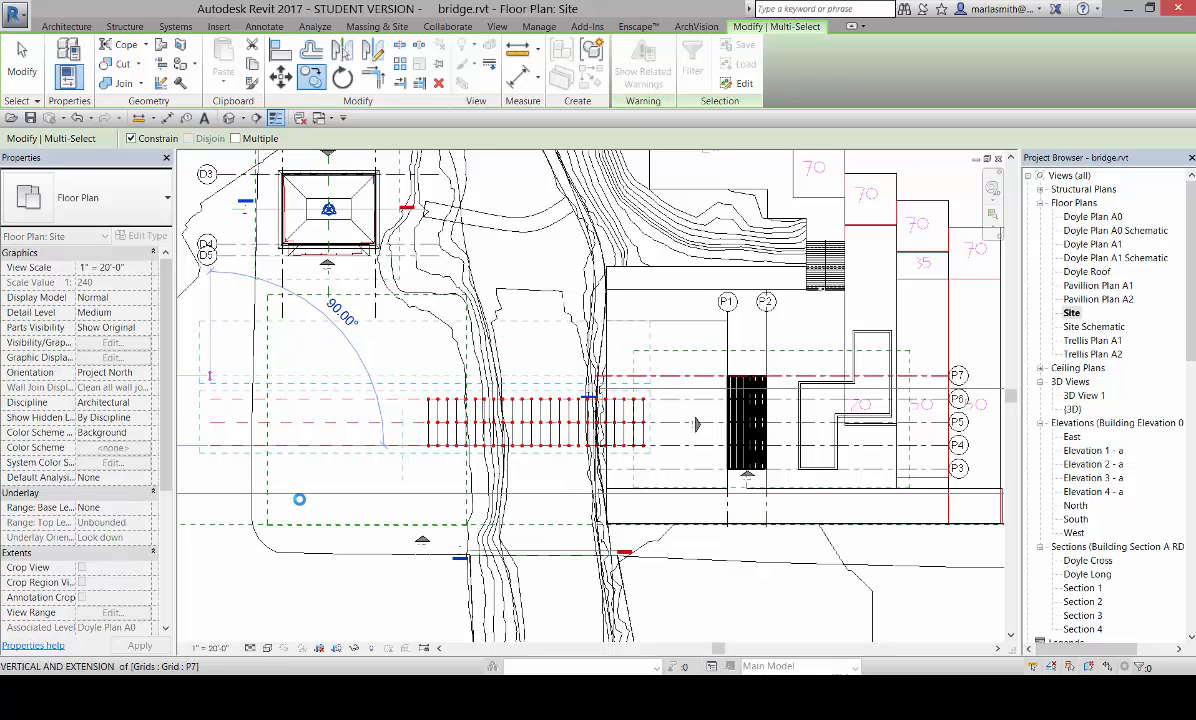
{"action": "left_click", "coordinate": [210, 377]}
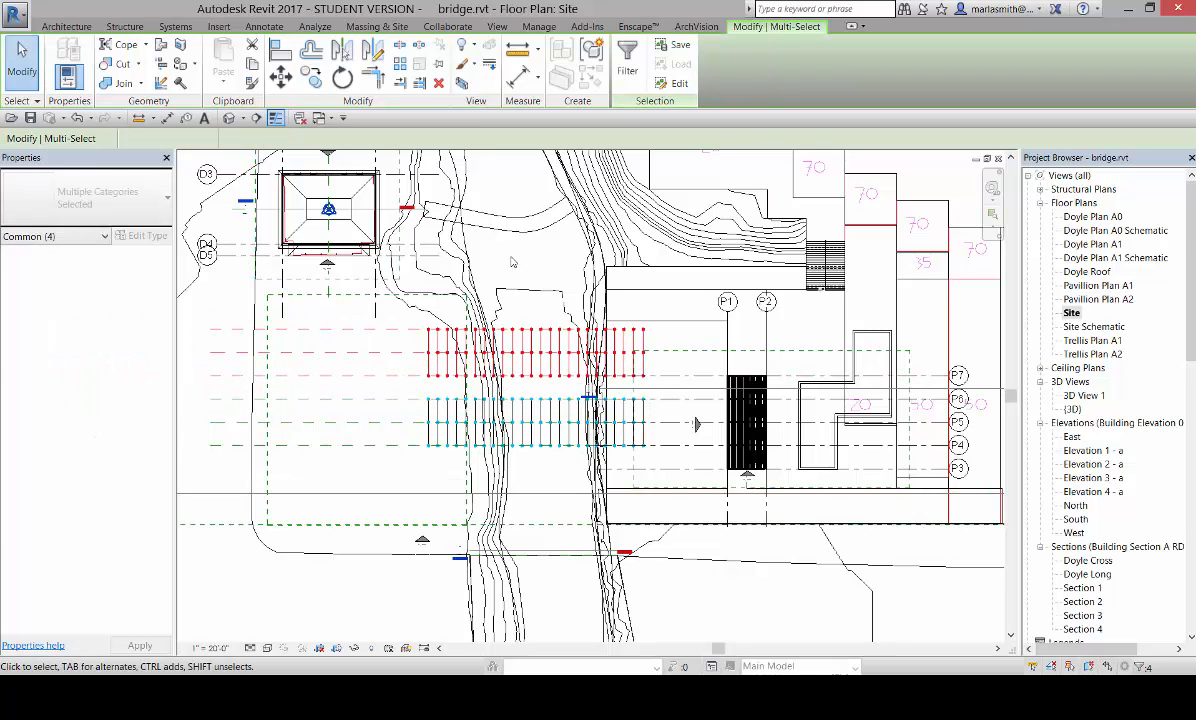
{"action": "key", "text": "Escape"}
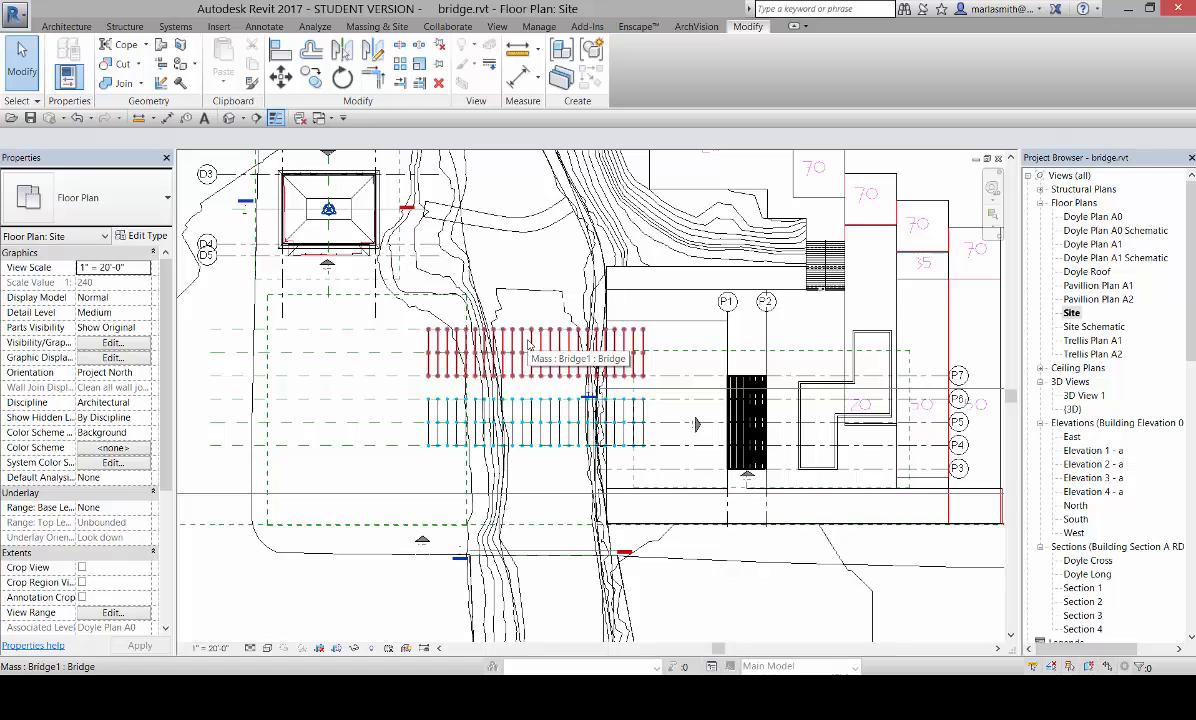
- Open the copied bridge mass for in-place editing in the default 3D view
{"action": "key", "text": "3"}
{"action": "key", "text": "d"}
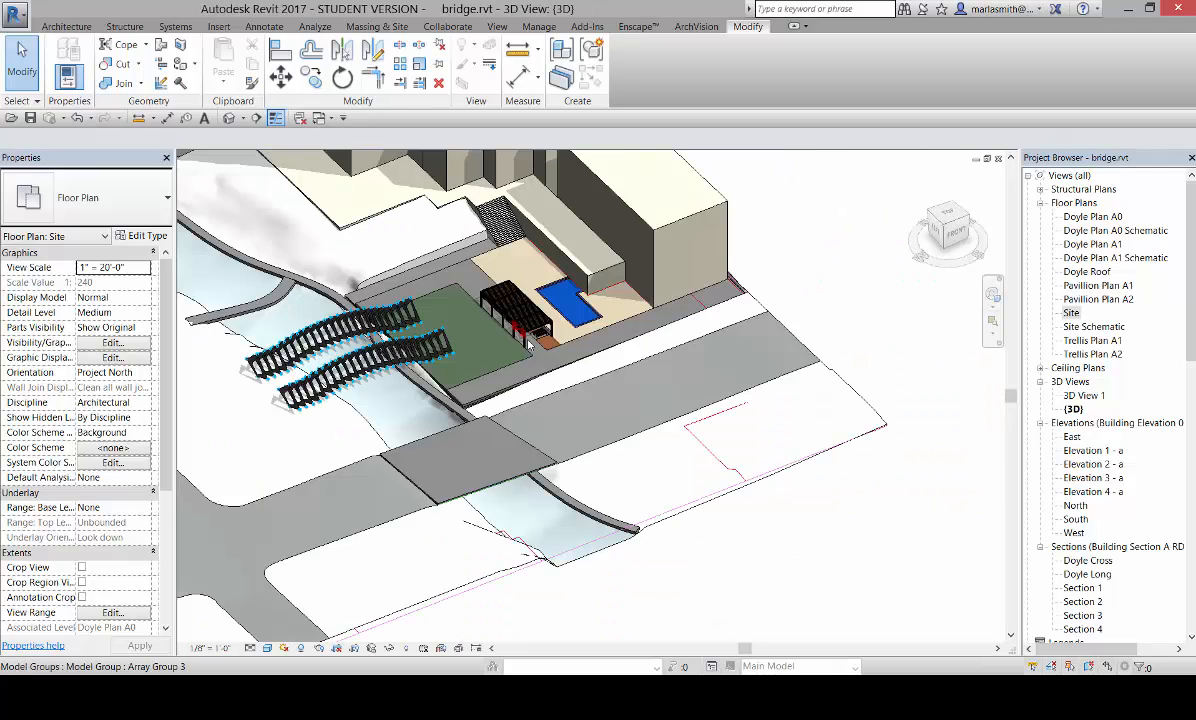
{"action": "scroll", "coordinate": [337, 376], "scroll_direction": "up", "scroll_amount": 10}
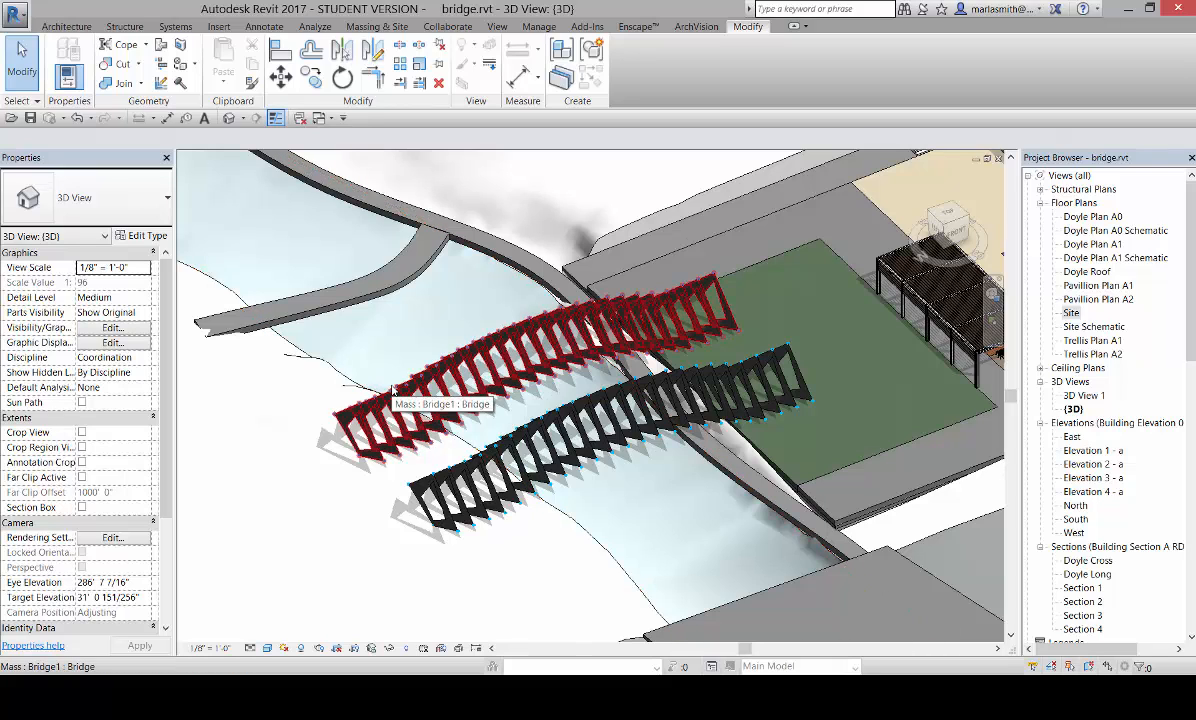
{"action": "left_click", "coordinate": [393, 389]}
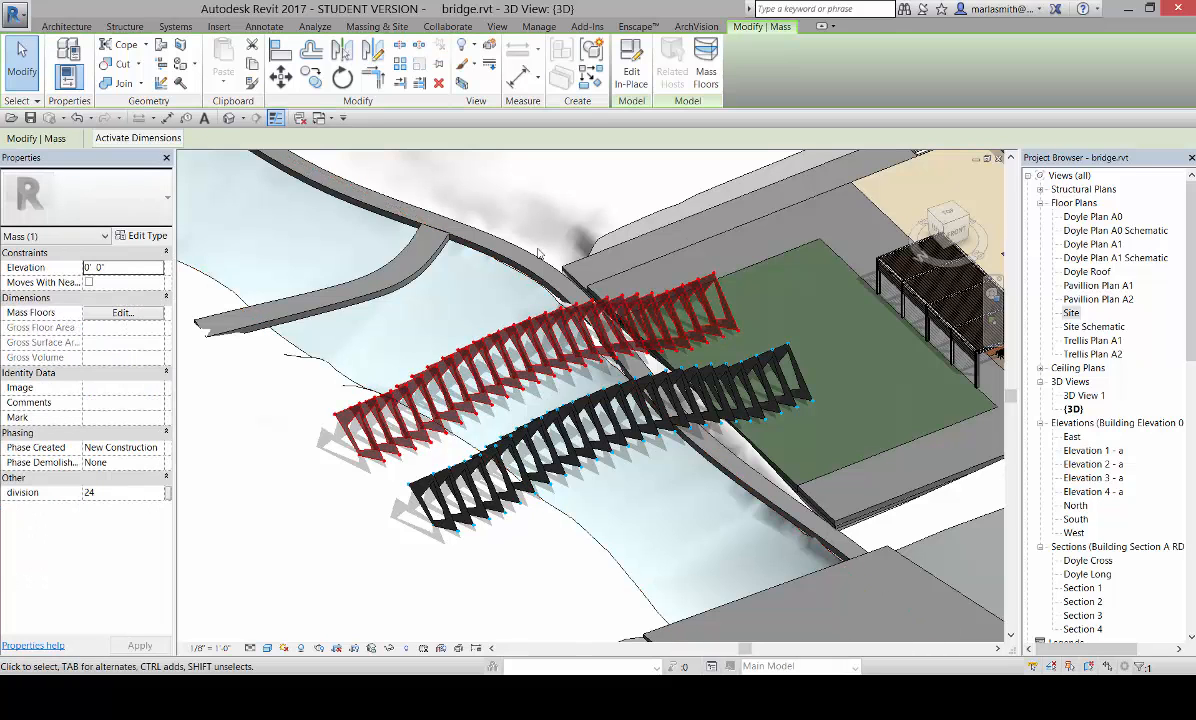
{"action": "left_click", "coordinate": [626, 80]}
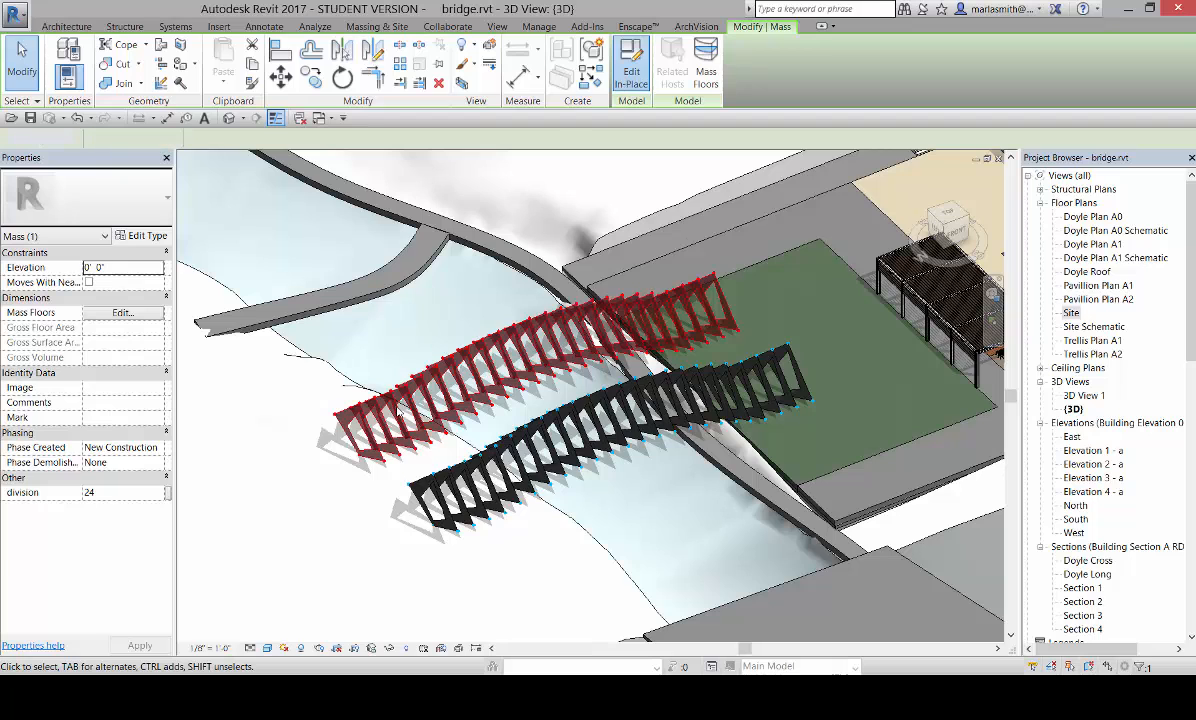
- Delete the Diamond Bridge Surface repeater from the copied bridge mass
{"action": "scroll", "coordinate": [363, 447], "scroll_direction": "up", "scroll_amount": 4}
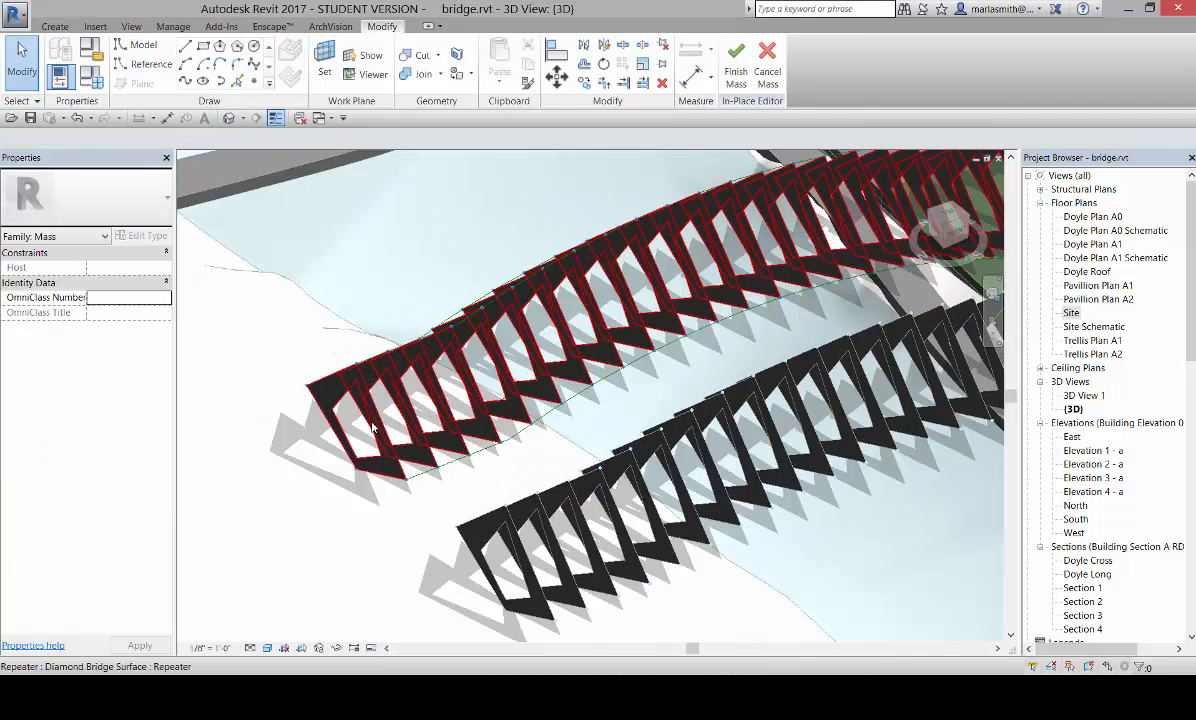
{"action": "left_click", "coordinate": [330, 428]}
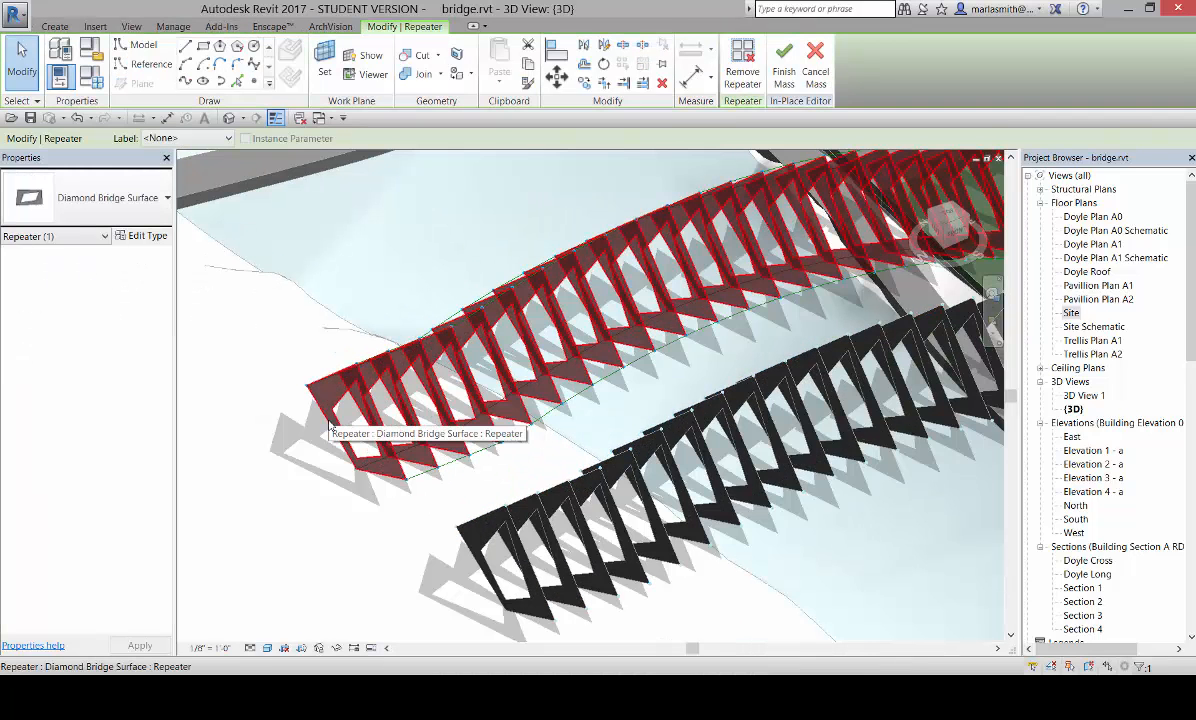
{"action": "key", "text": "Delete"}
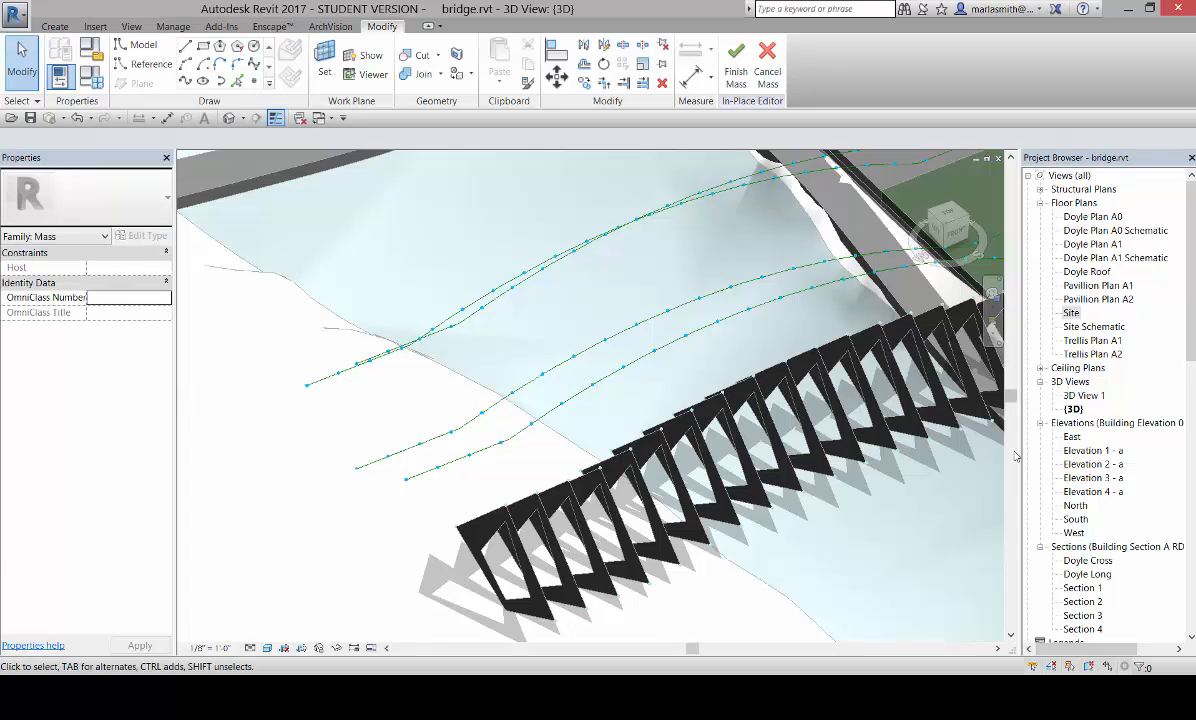
- Lower the division parameter of the copied bridge mass to about half in its family types
{"action": "scroll", "coordinate": [1110, 330], "scroll_direction": "down", "scroll_amount": 10}
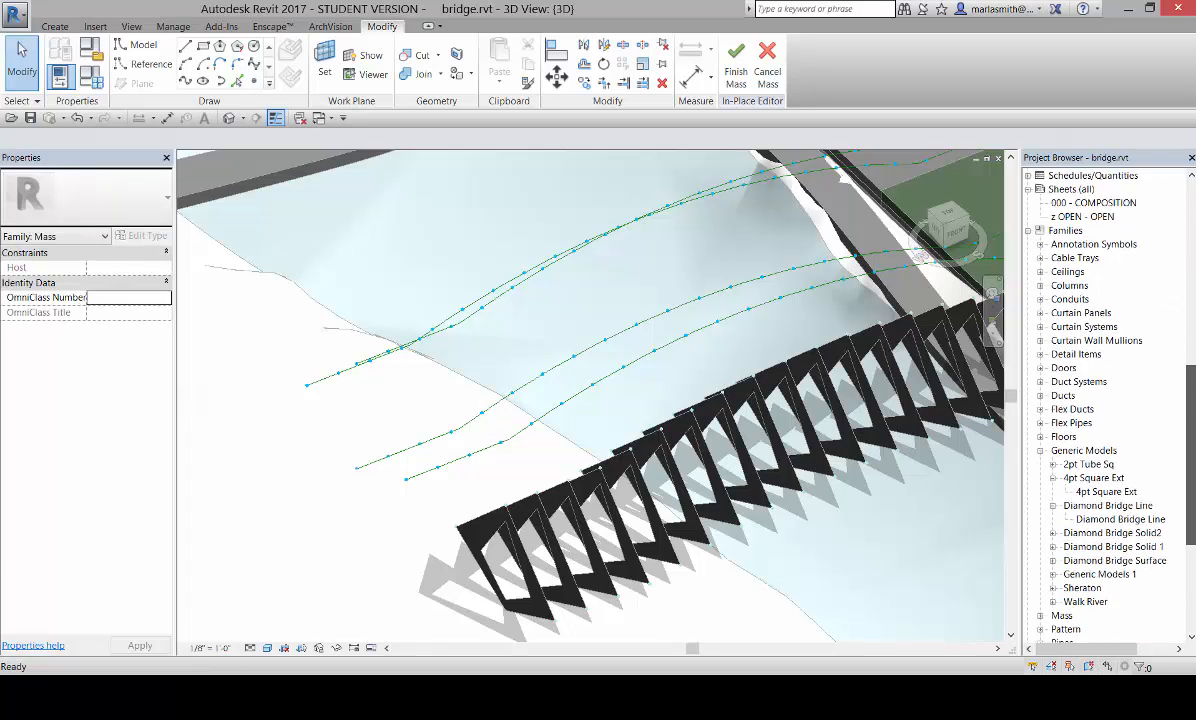
{"action": "scroll", "coordinate": [1105, 400], "scroll_direction": "down", "scroll_amount": 6}
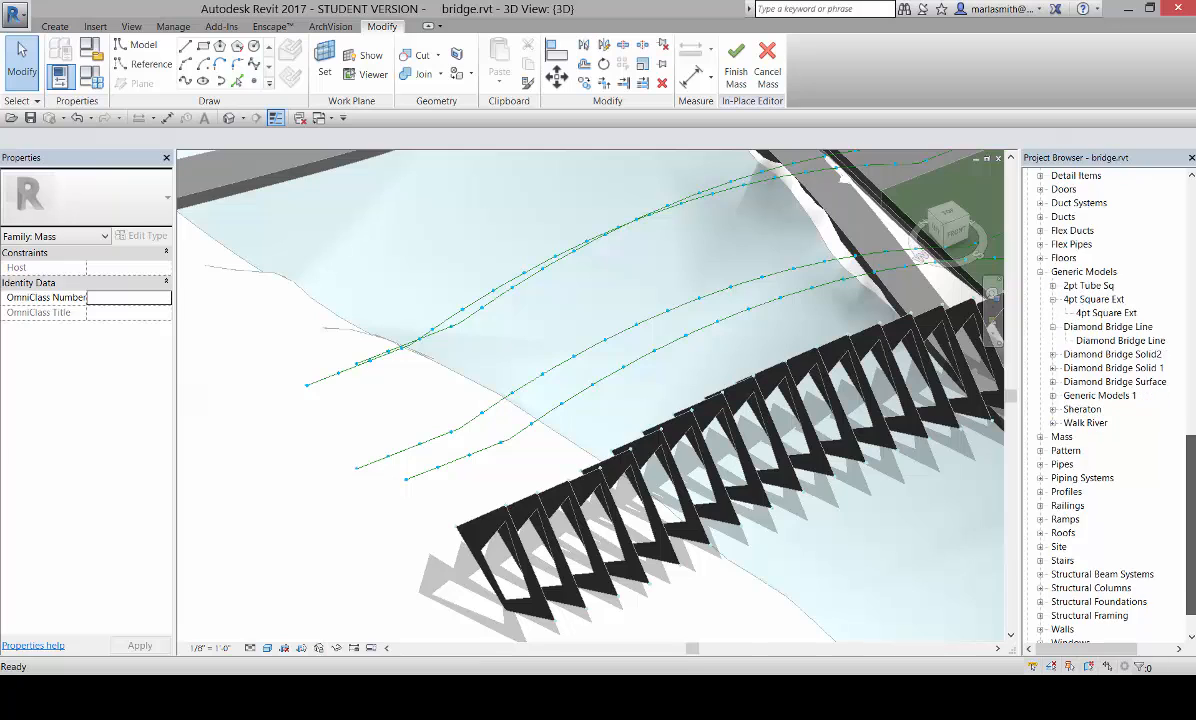
{"action": "left_click_drag", "start_coordinate": [1188, 555], "coordinate": [1188, 560]}
{"action": "left_click", "coordinate": [437, 434]}
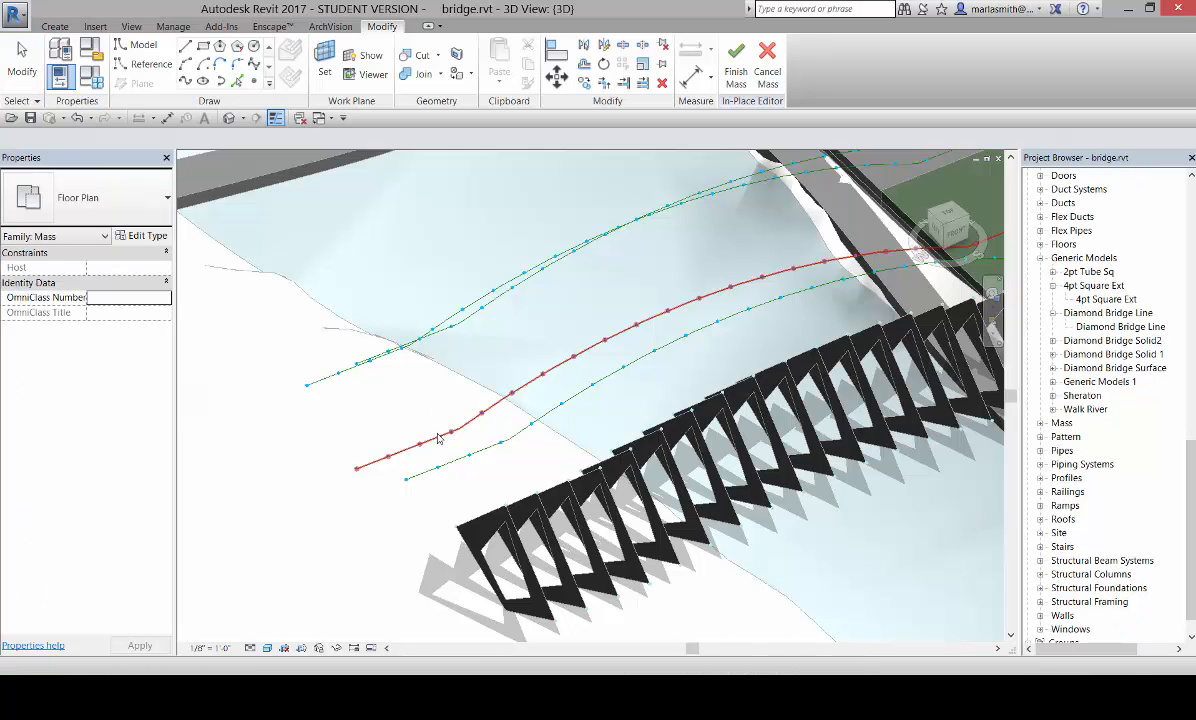
{"action": "left_click", "coordinate": [91, 76]}
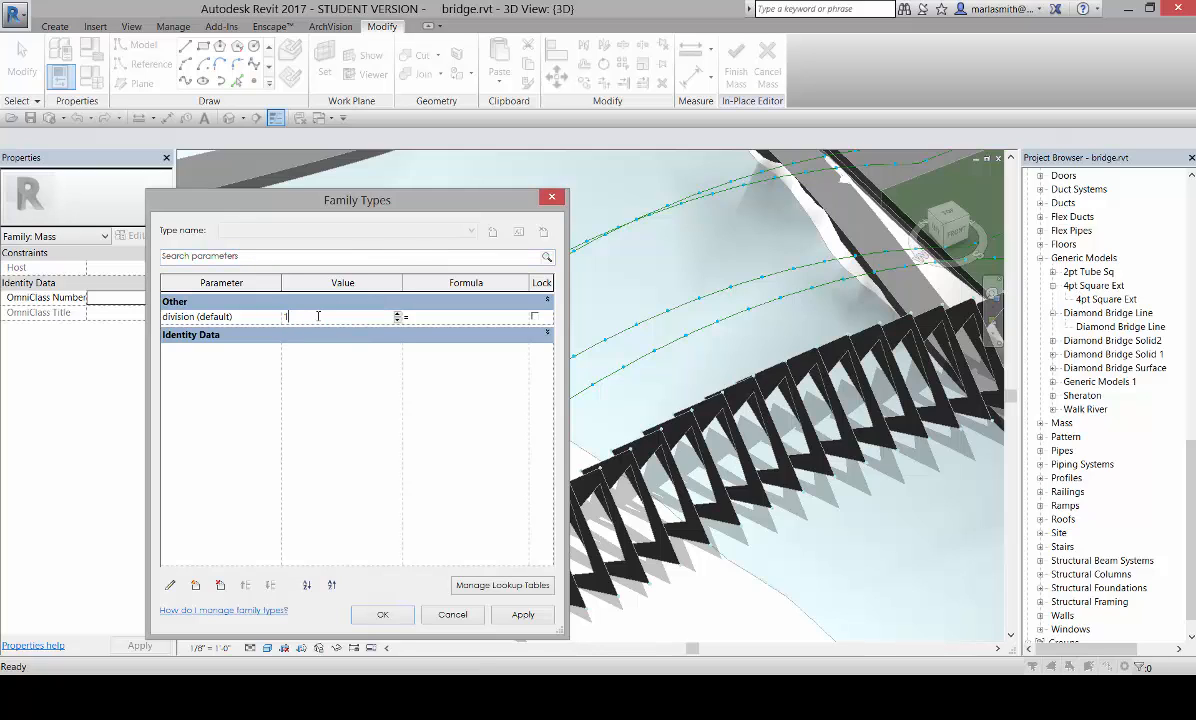
{"action": "left_click", "coordinate": [383, 616]}
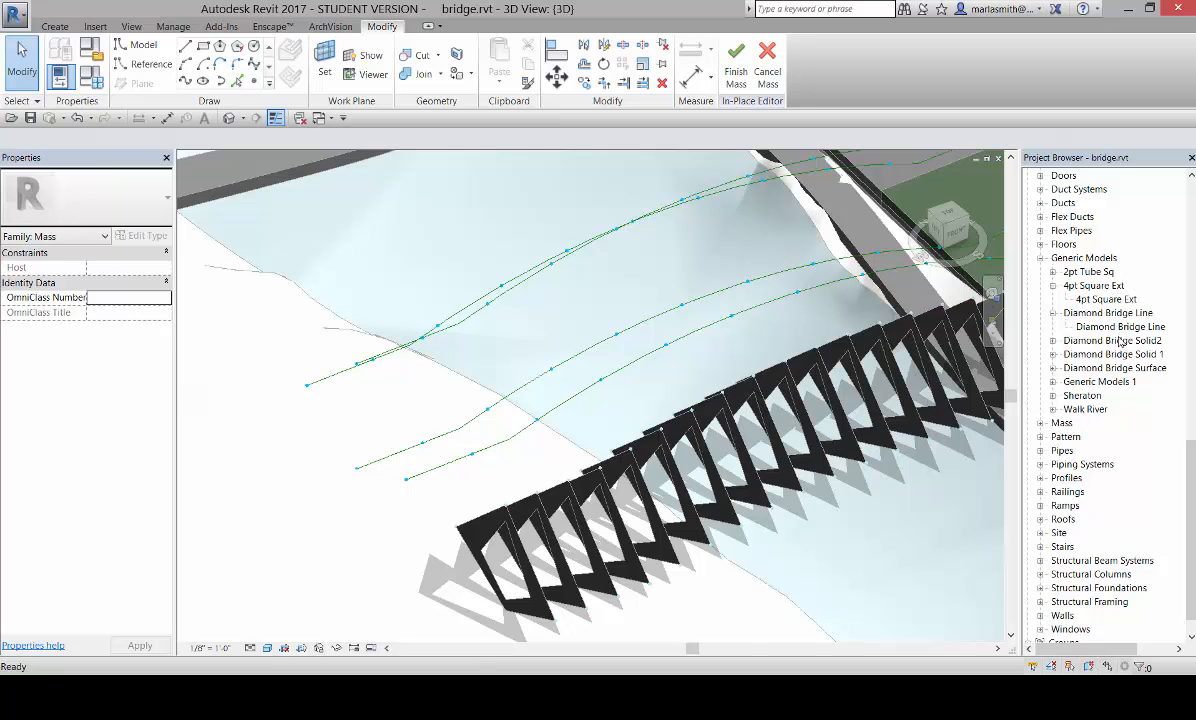
- Open the Diamond Bridge Solid2 family for editing and examine its shaded diamond frame from the top and the sides
{"action": "left_click", "coordinate": [1120, 342]}
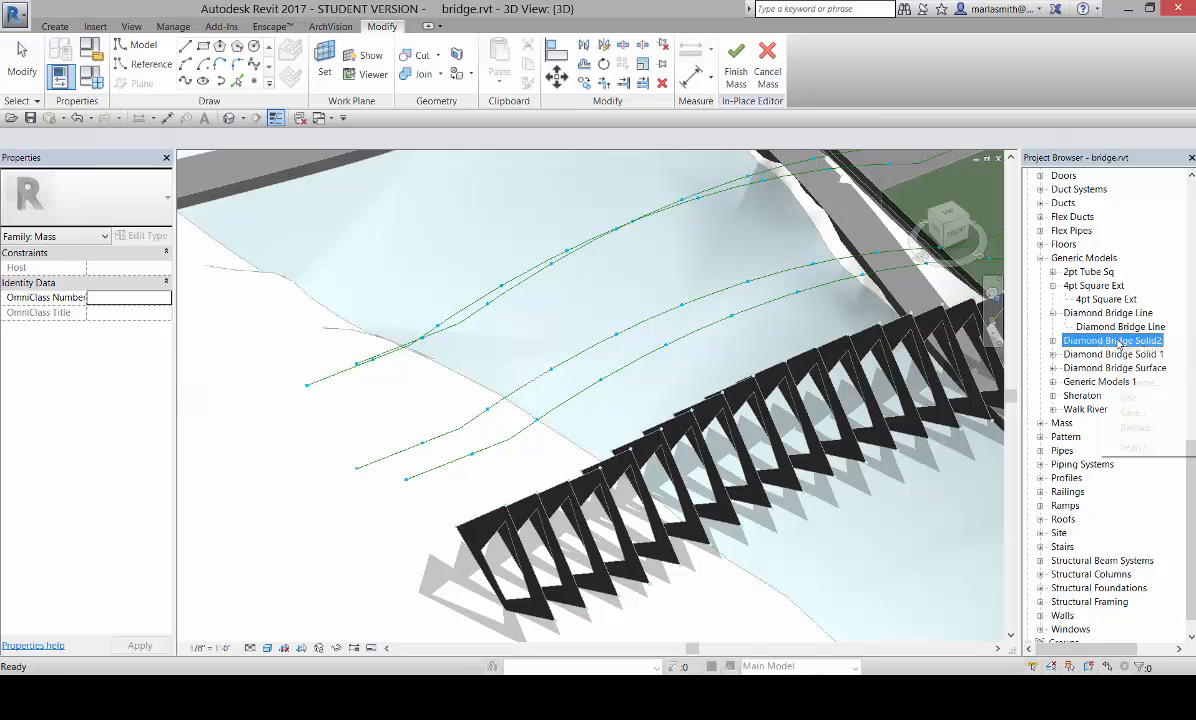
{"action": "left_click", "coordinate": [1100, 396]}
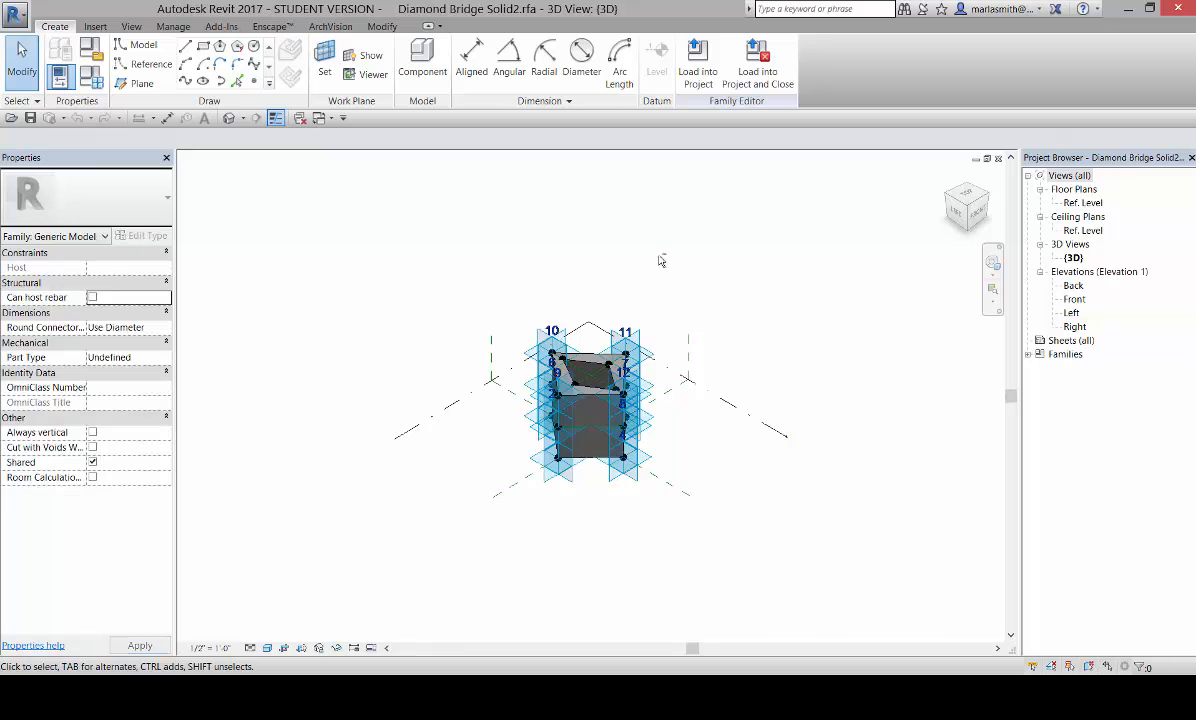
{"action": "middle_click_drag", "start_coordinate": [659, 260], "coordinate": [746, 505], "text": "shift"}
{"action": "scroll", "coordinate": [553, 387], "scroll_direction": "up", "scroll_amount": 3}
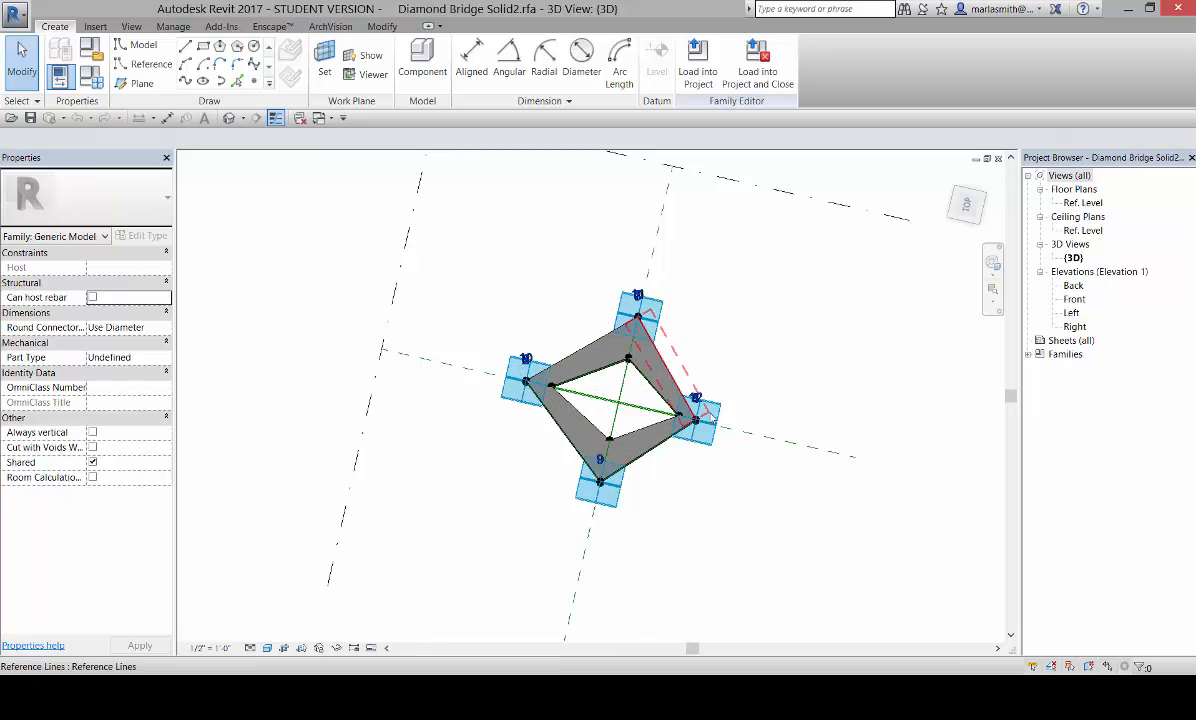
{"action": "middle_click_drag", "start_coordinate": [716, 435], "coordinate": [558, 486], "text": "shift"}
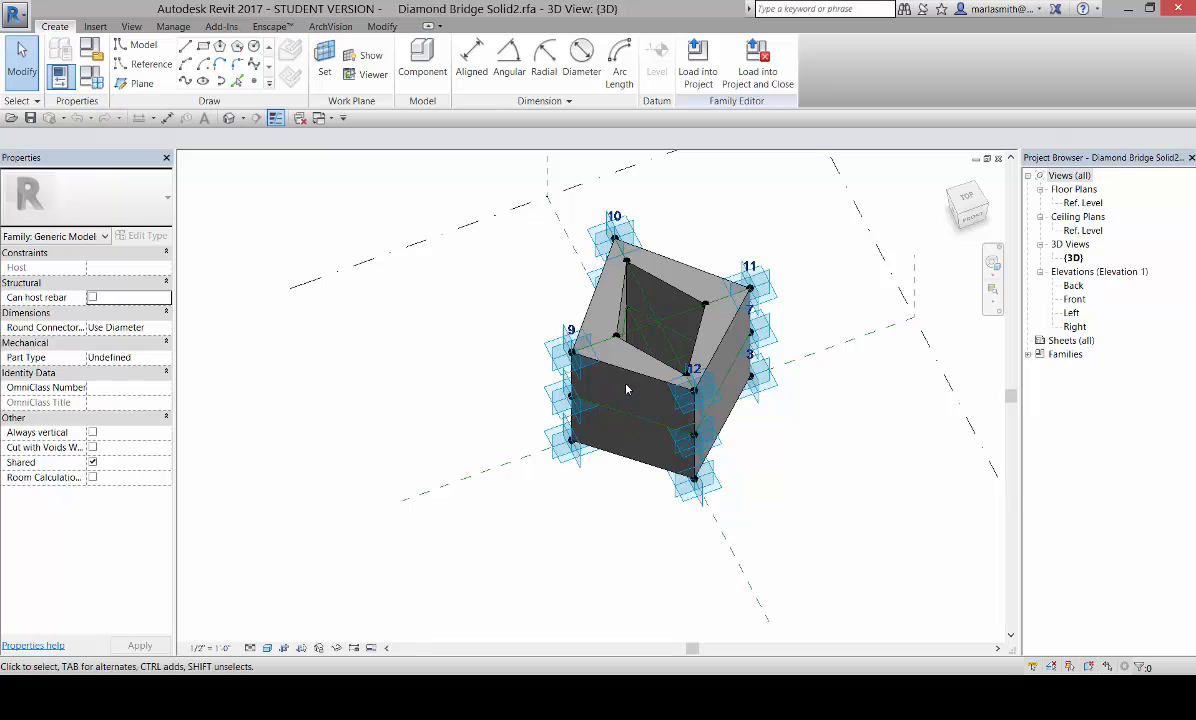
{"action": "key", "text": "Tab"}
{"action": "middle_click_drag", "start_coordinate": [728, 526], "coordinate": [380, 626], "text": "shift"}
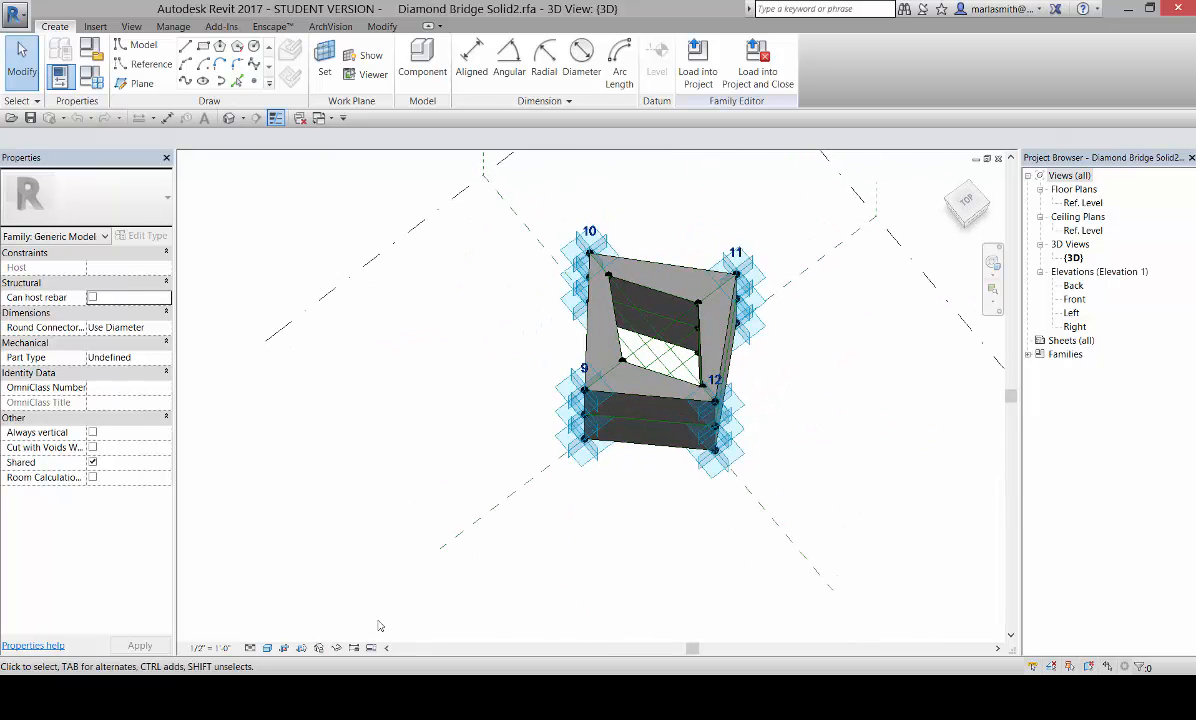
- Display the Diamond Bridge Solid2 family as wireframe, examine its numbered adaptive points, and return to the bridge project
{"action": "left_click", "coordinate": [269, 648]}
{"action": "left_click", "coordinate": [300, 543]}
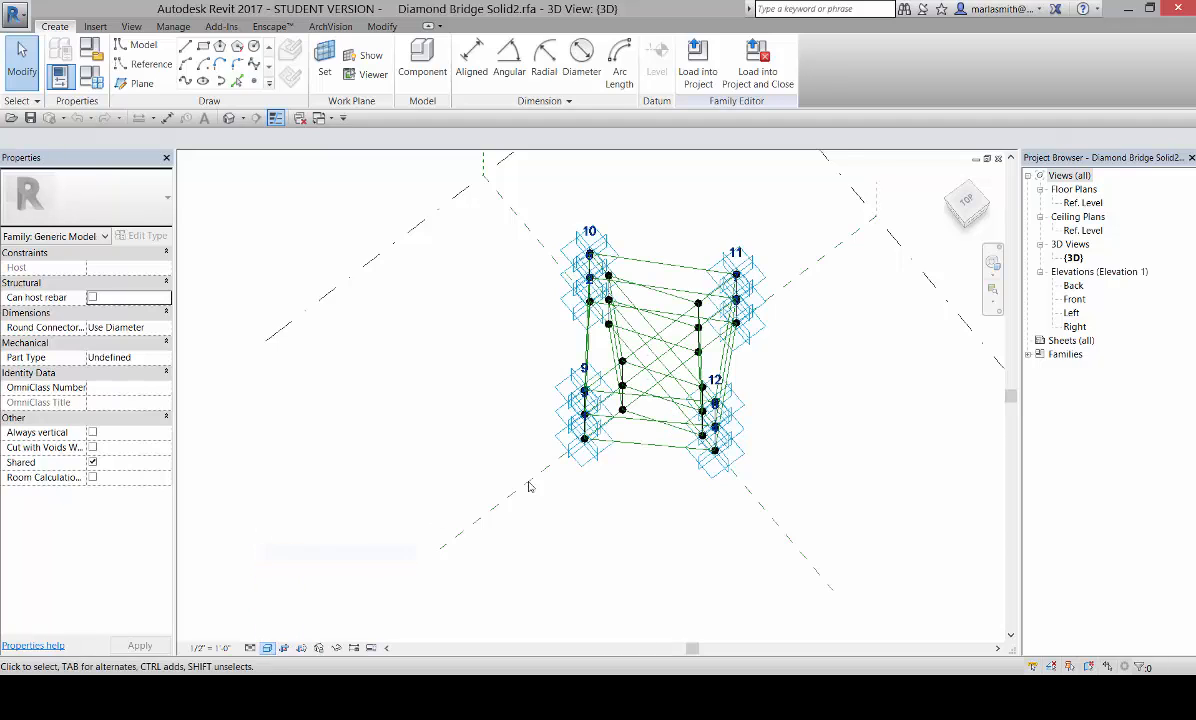
{"action": "middle_click_drag", "start_coordinate": [620, 455], "coordinate": [668, 368], "text": "shift"}
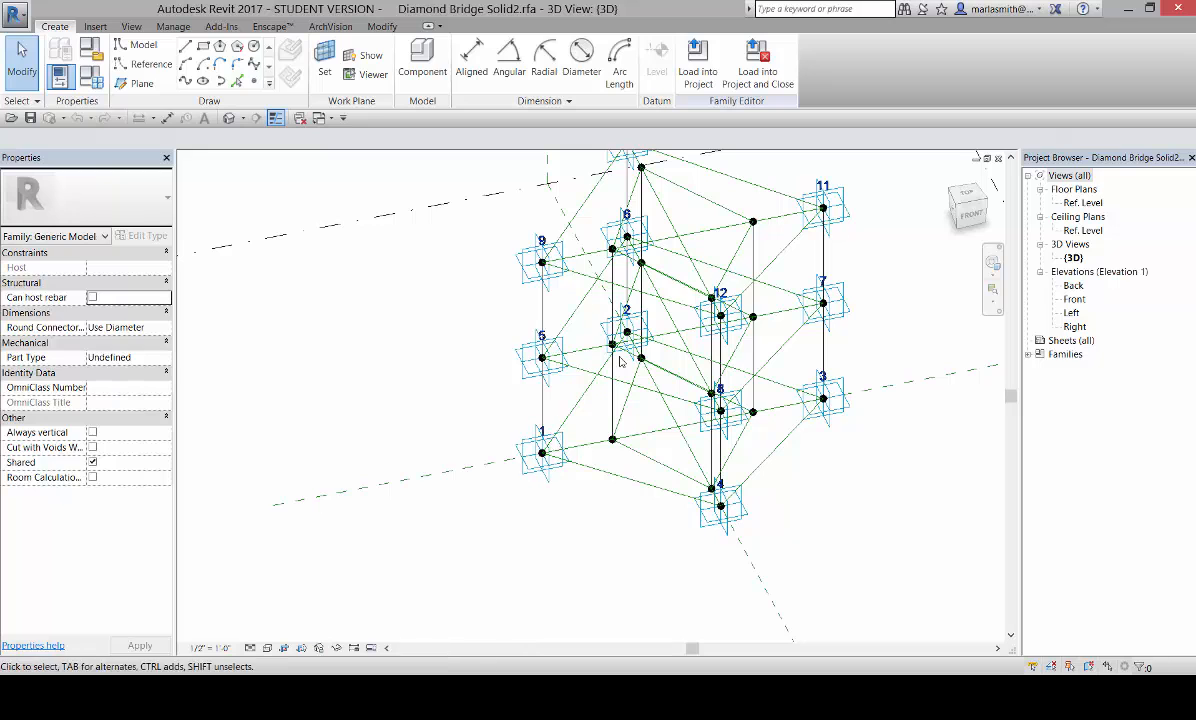
{"action": "key", "text": "Tab"}
{"action": "key", "text": "ctrl+Tab"}
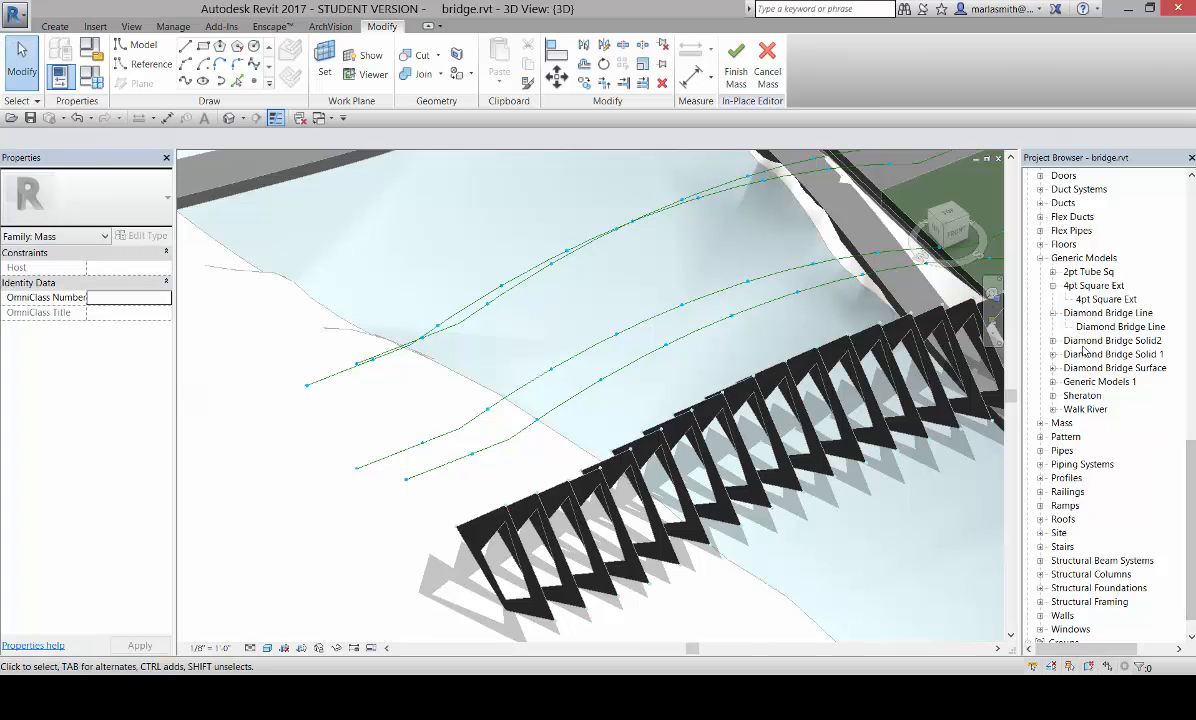
{"action": "left_click", "coordinate": [1053, 341]}
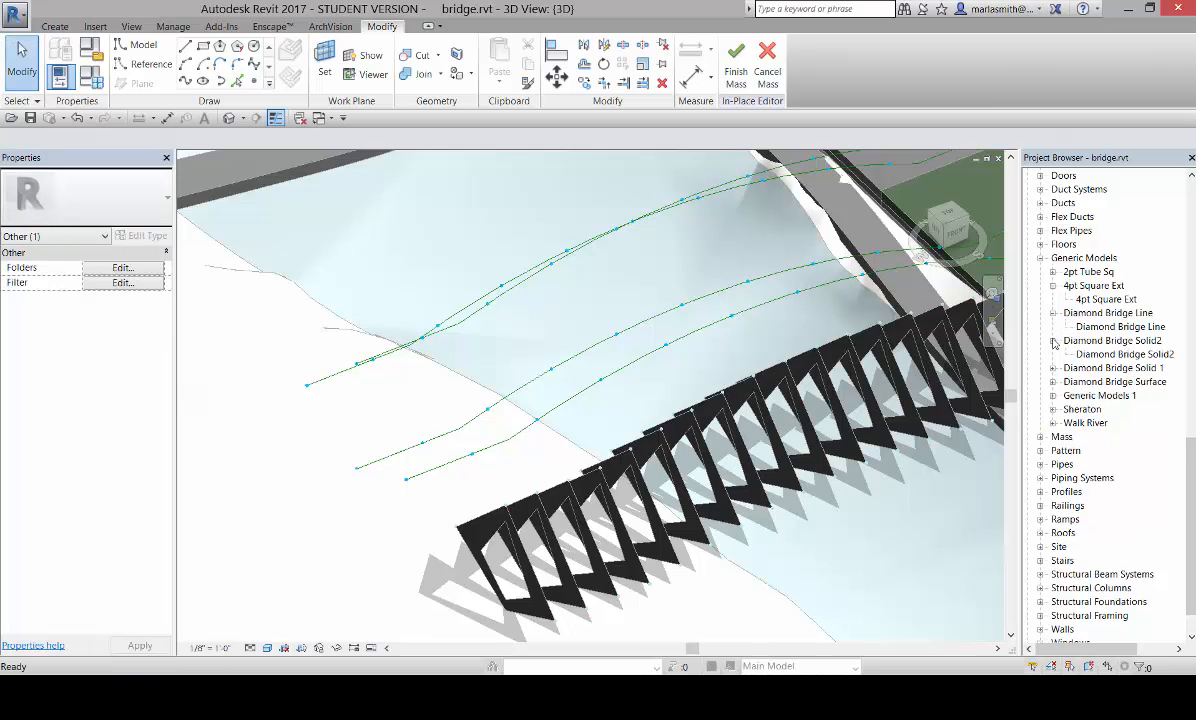
{"action": "left_click_drag", "start_coordinate": [1122, 354], "coordinate": [322, 400]}
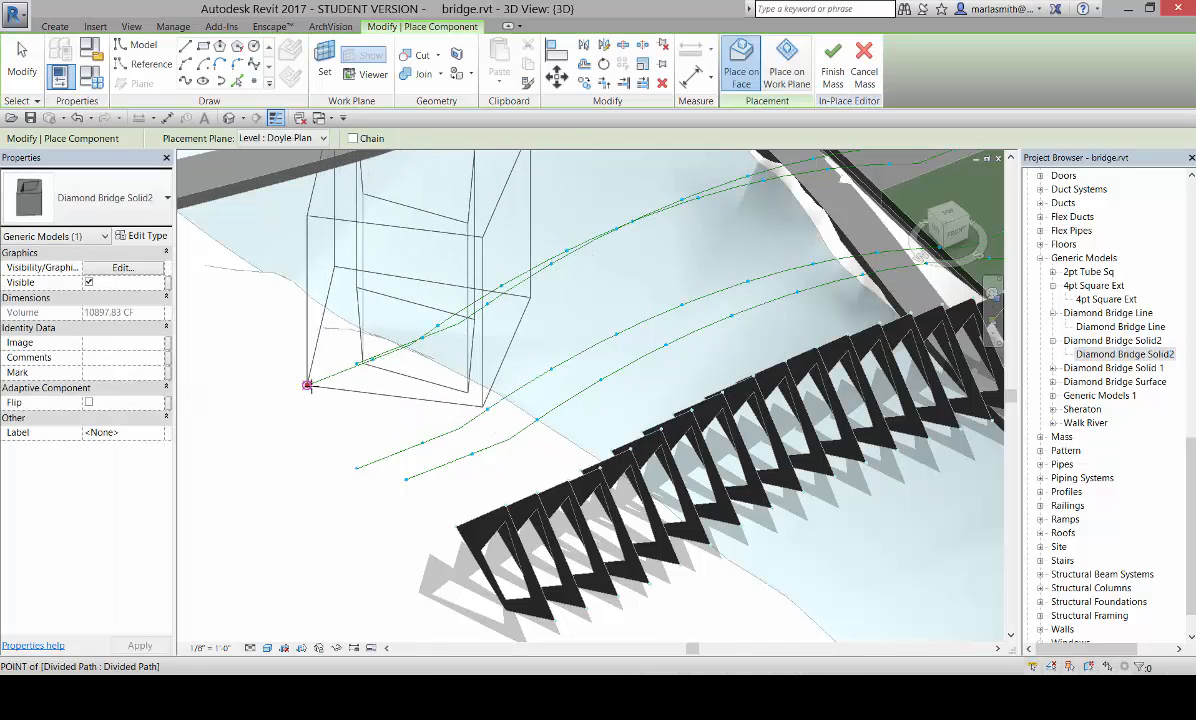
{"action": "middle_click_drag", "start_coordinate": [355, 400], "coordinate": [409, 420], "text": "shift"}
{"action": "scroll", "coordinate": [409, 312], "scroll_direction": "down", "scroll_amount": 1}
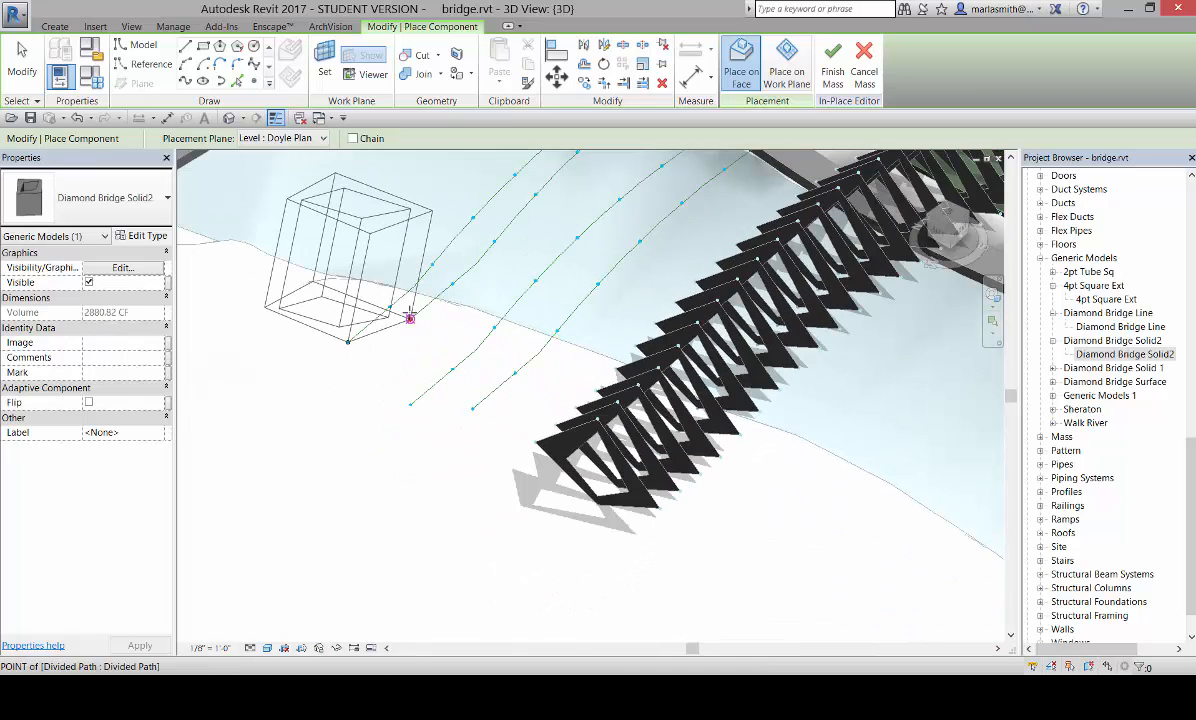
{"action": "scroll", "coordinate": [468, 406], "scroll_direction": "up", "scroll_amount": 1}
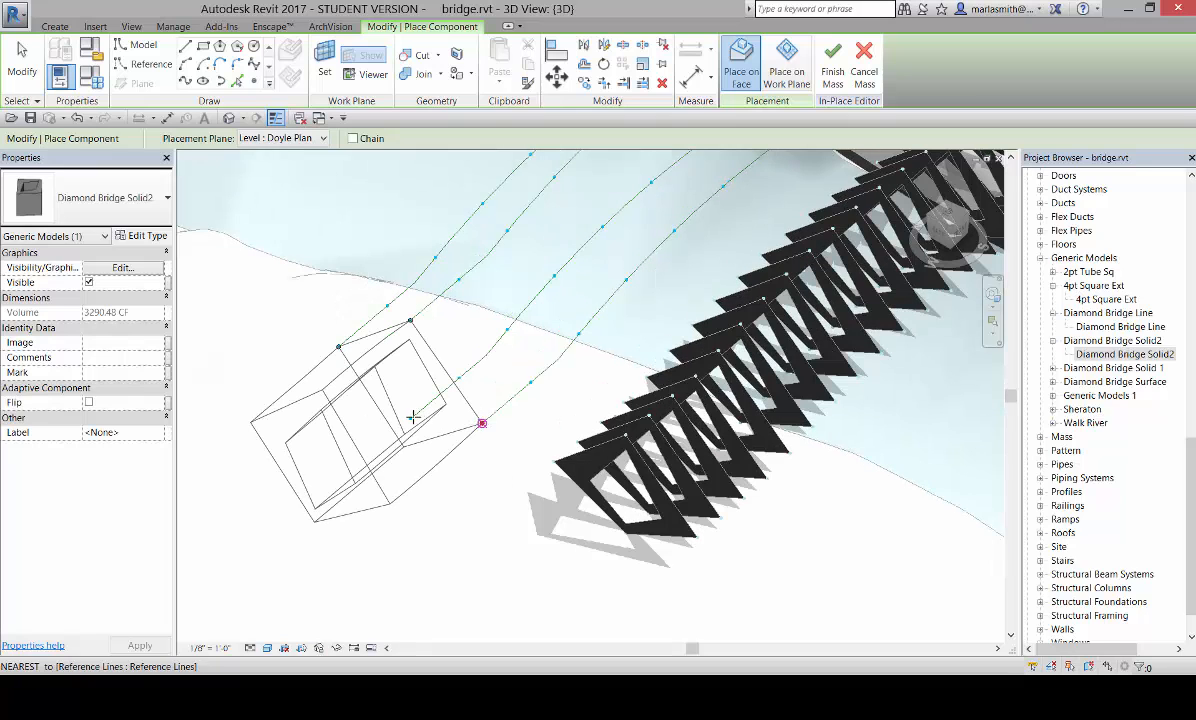
{"action": "left_click", "coordinate": [482, 422]}
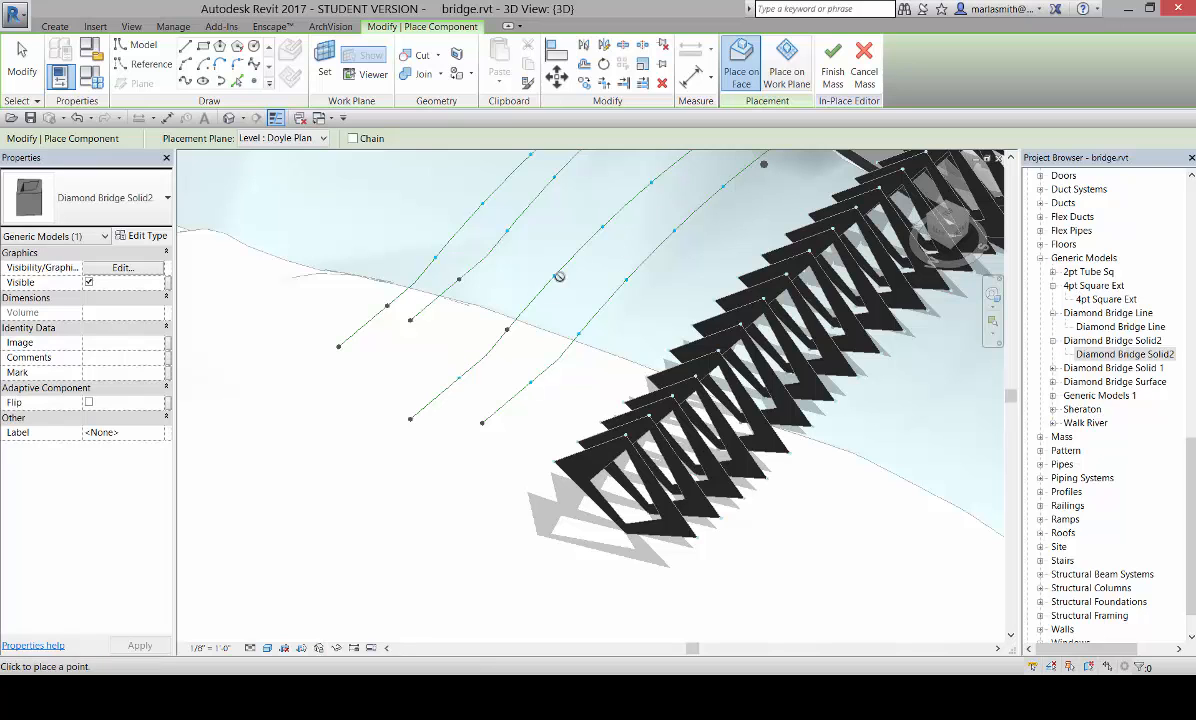
{"action": "key", "text": "Escape"}
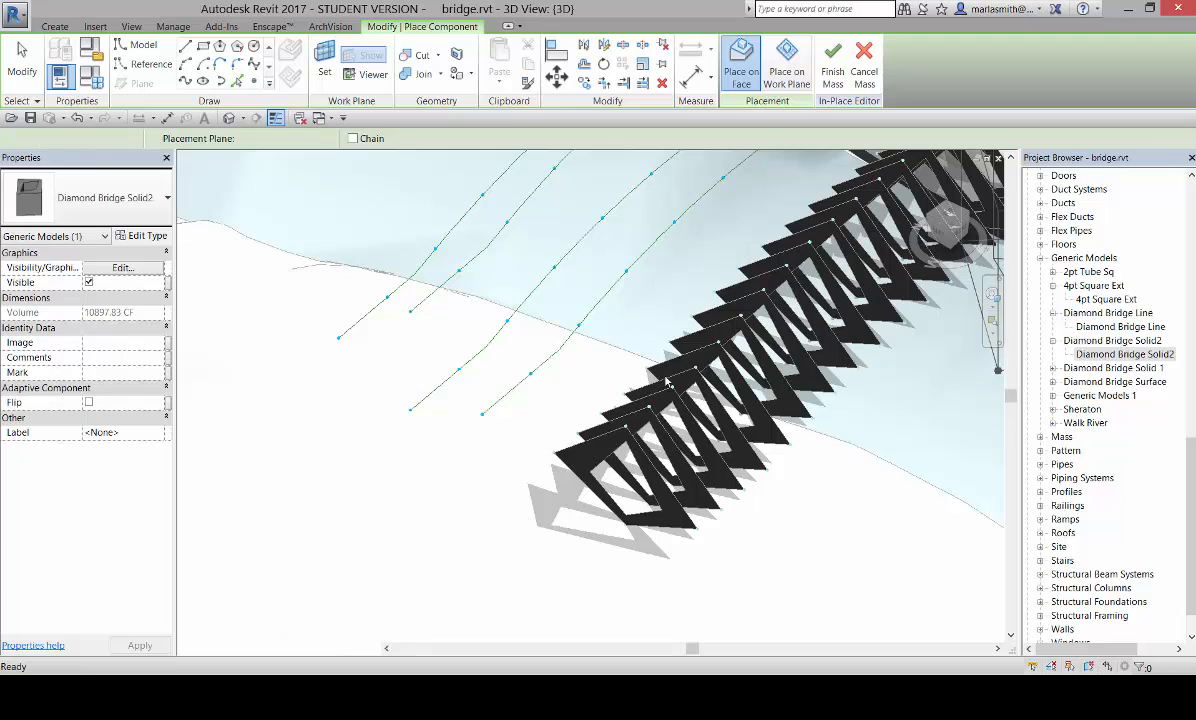
{"action": "key", "text": "Escape"}
- Place a Diamond Bridge Solid2 component with its first eight adaptive points on the first two division nodes of the four divided paths
{"action": "left_click_drag", "start_coordinate": [368, 380], "coordinate": [354, 362]}
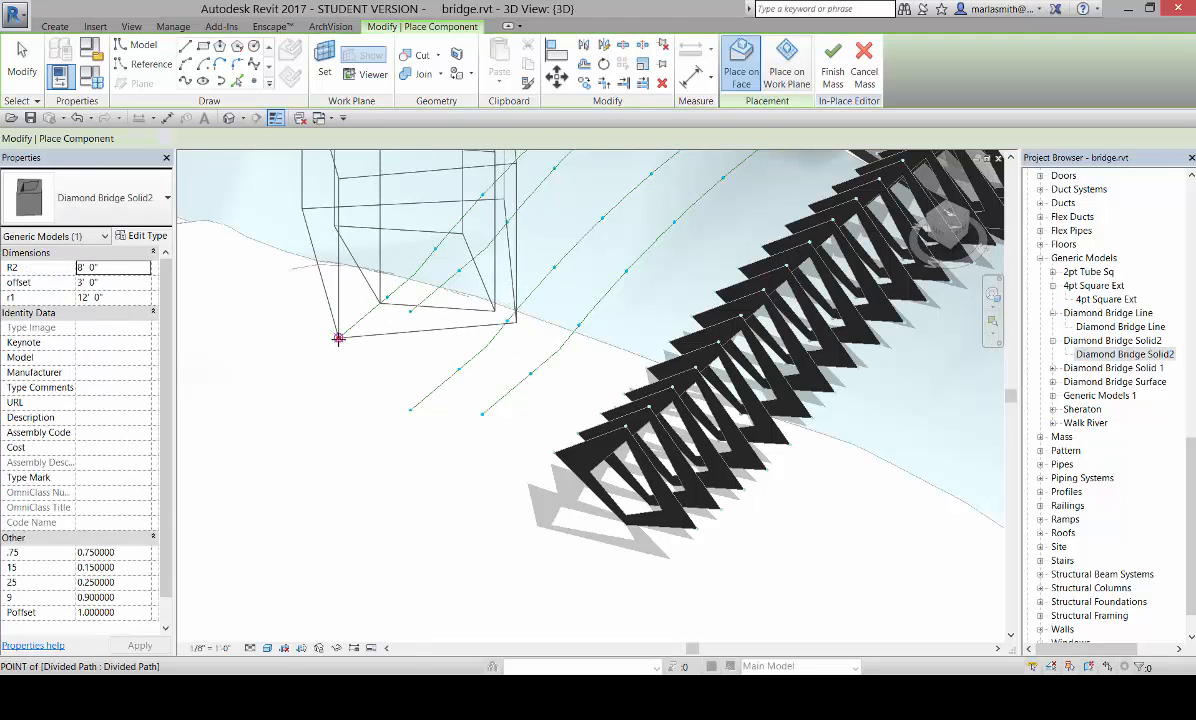
{"action": "left_click", "coordinate": [338, 338]}
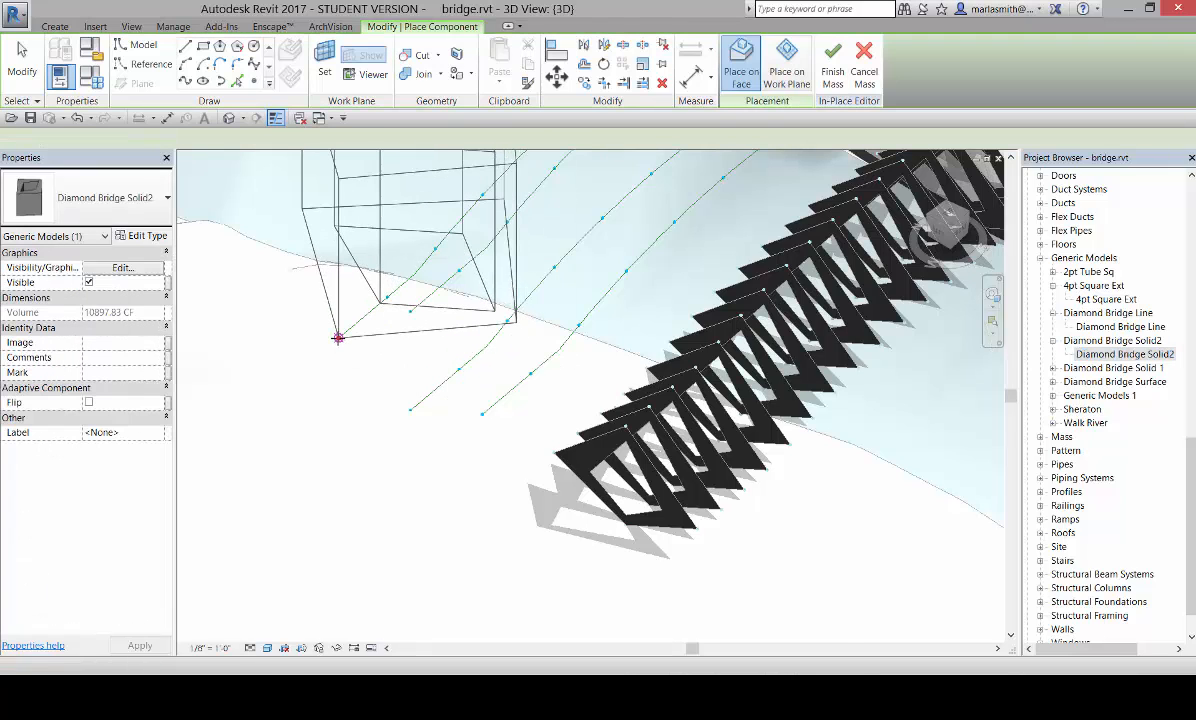
{"action": "left_click", "coordinate": [411, 312]}
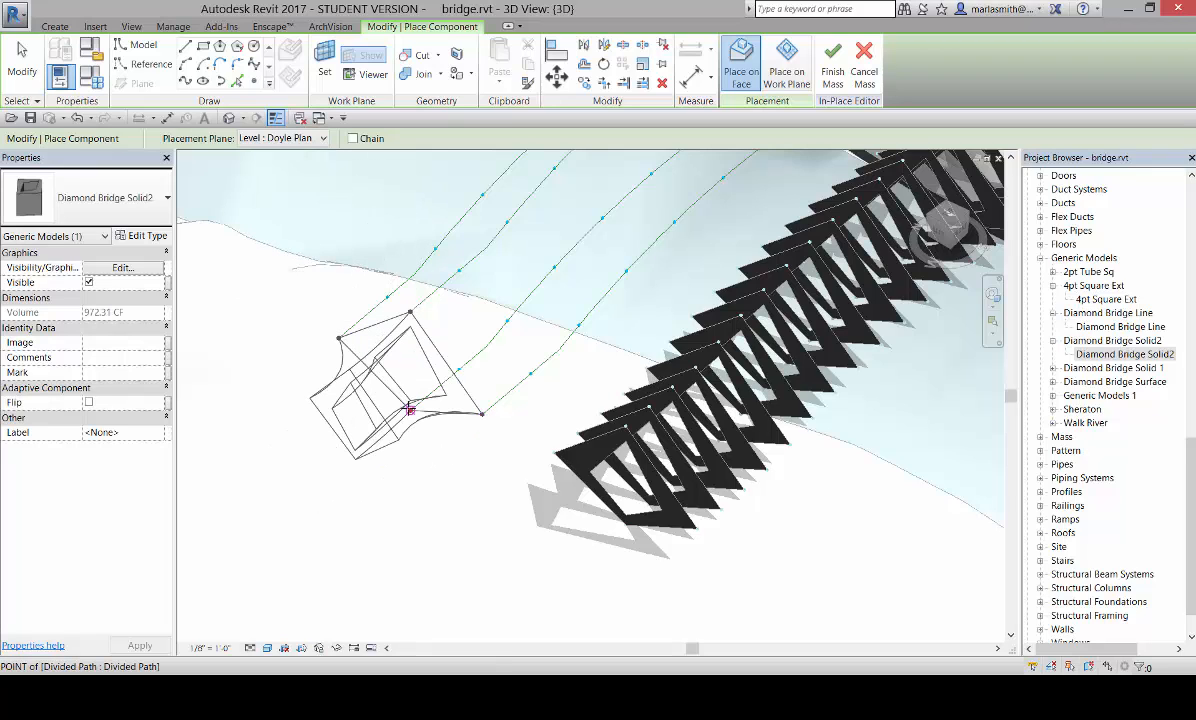
{"action": "left_click", "coordinate": [386, 297]}
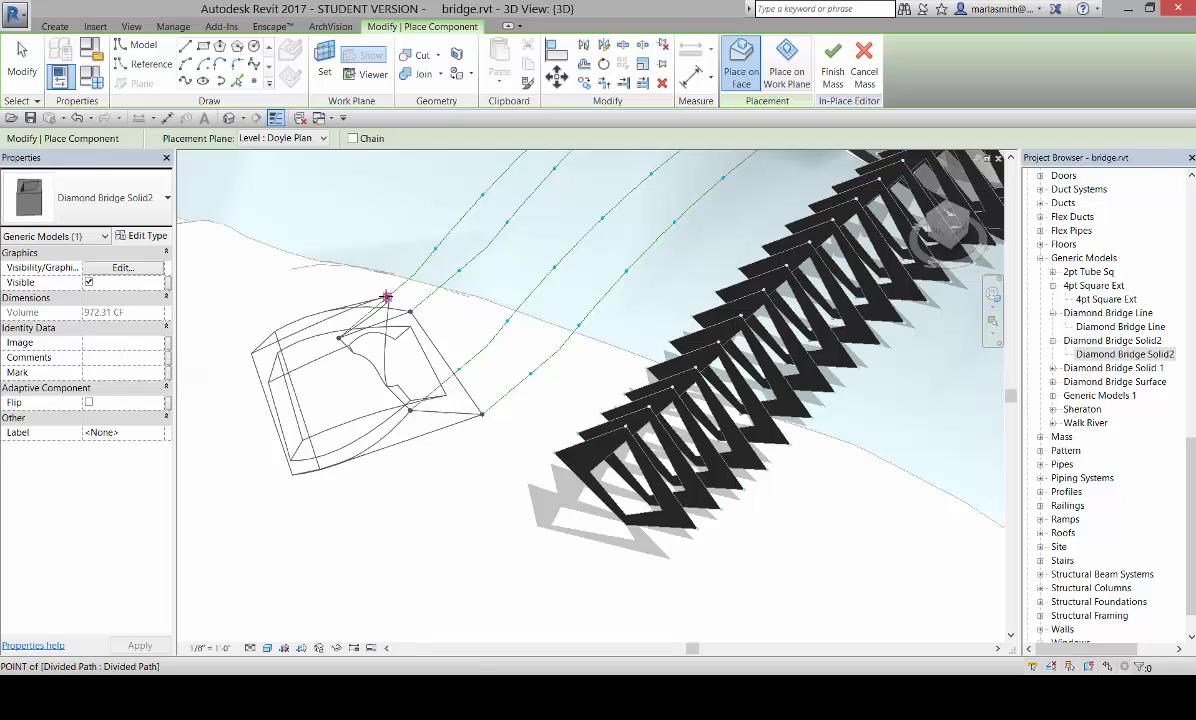
{"action": "left_click", "coordinate": [459, 270]}
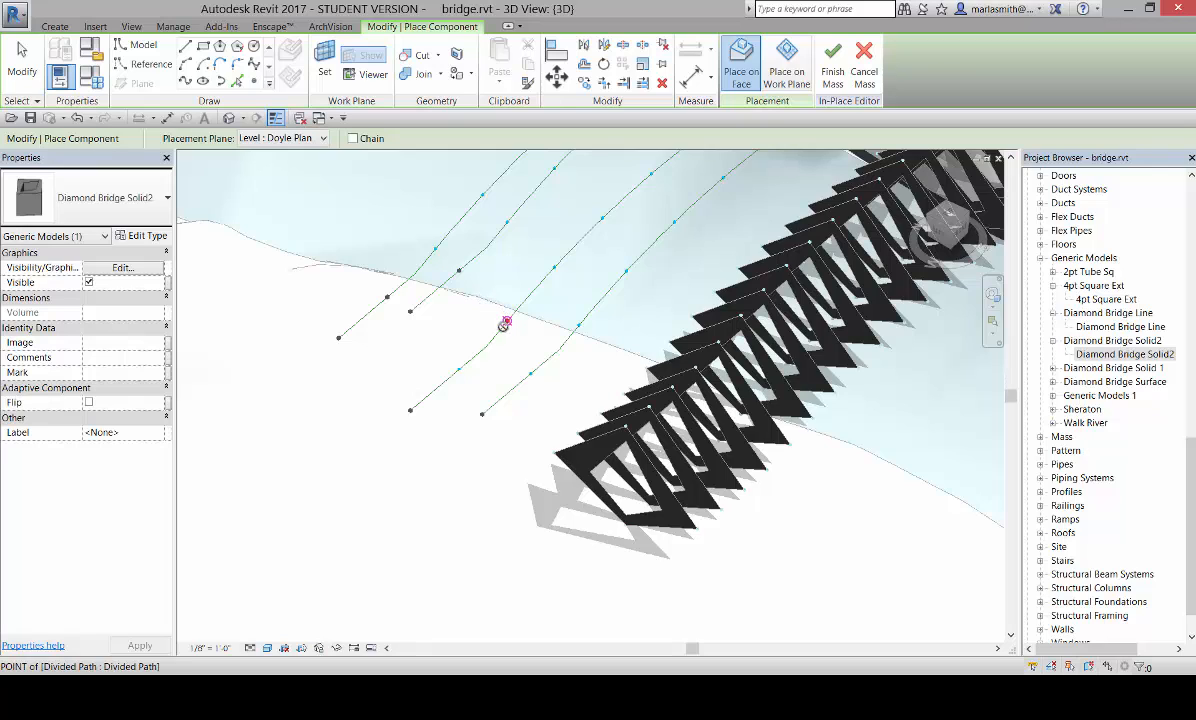
{"action": "mouse_move", "coordinate": [499, 376]}
{"action": "middle_mouse_down", "text": "shift"}
{"action": "mouse_move", "coordinate": [480, 338]}
{"action": "mouse_move", "coordinate": [521, 374]}
{"action": "middle_mouse_up", "text": "shift"}
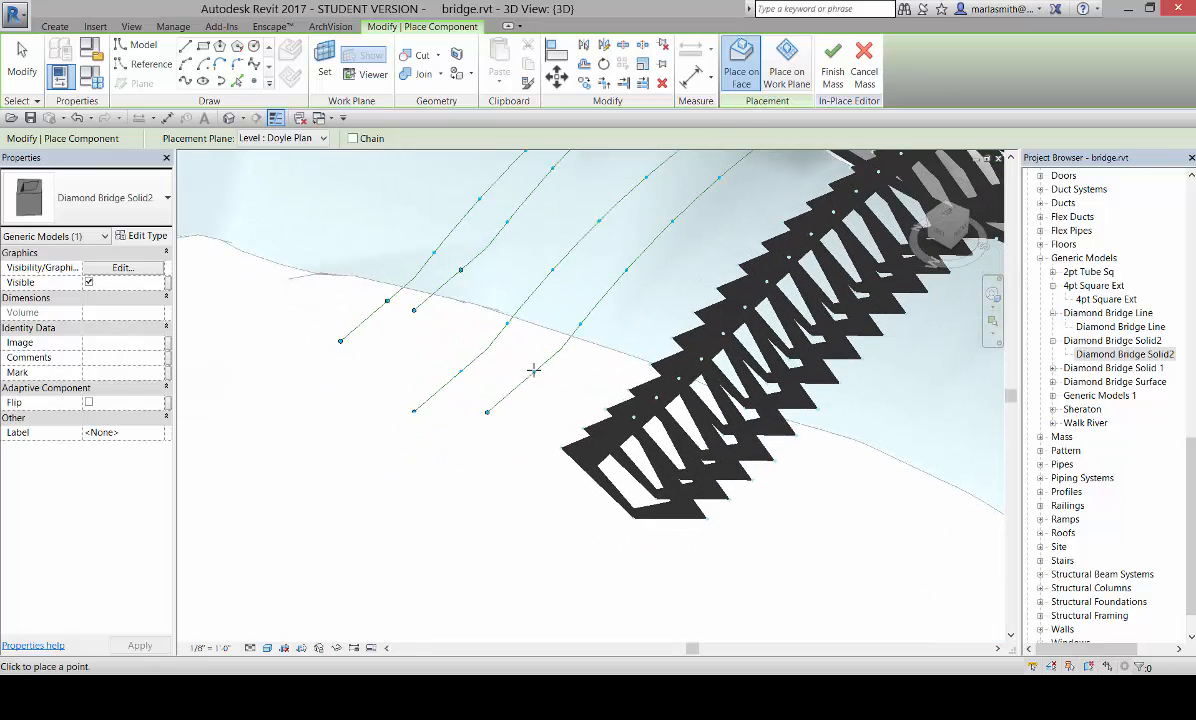
{"action": "left_click", "coordinate": [534, 371]}
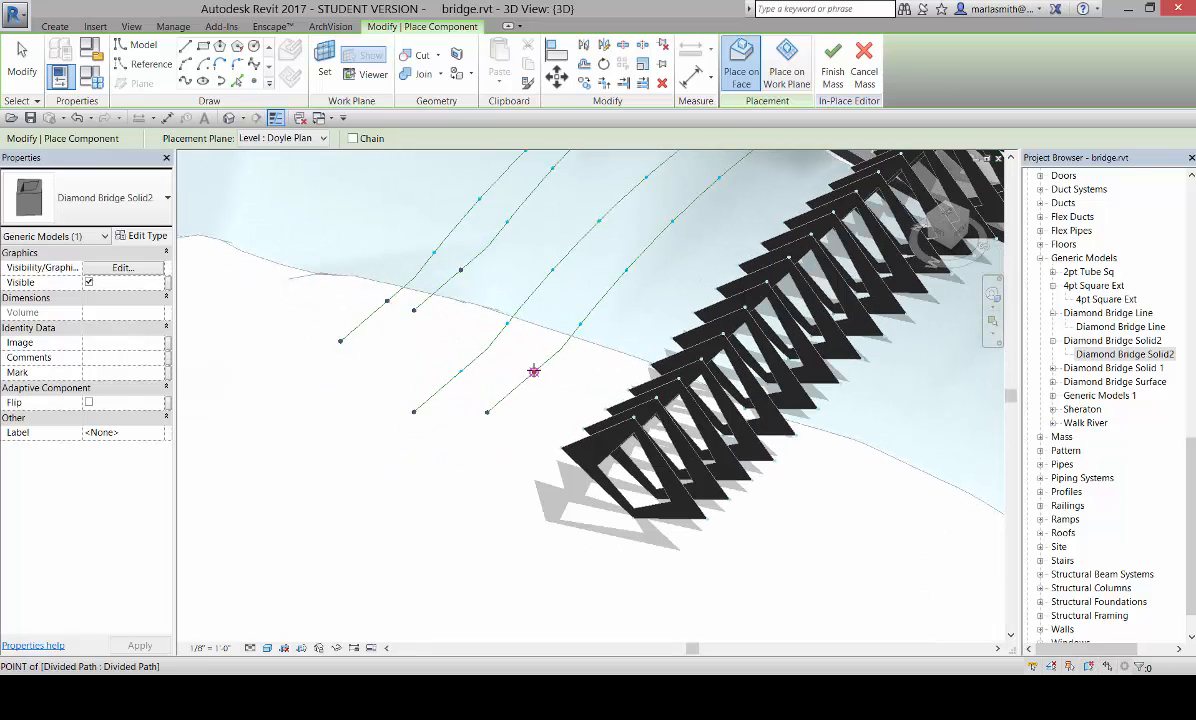
{"action": "left_click", "coordinate": [461, 371]}
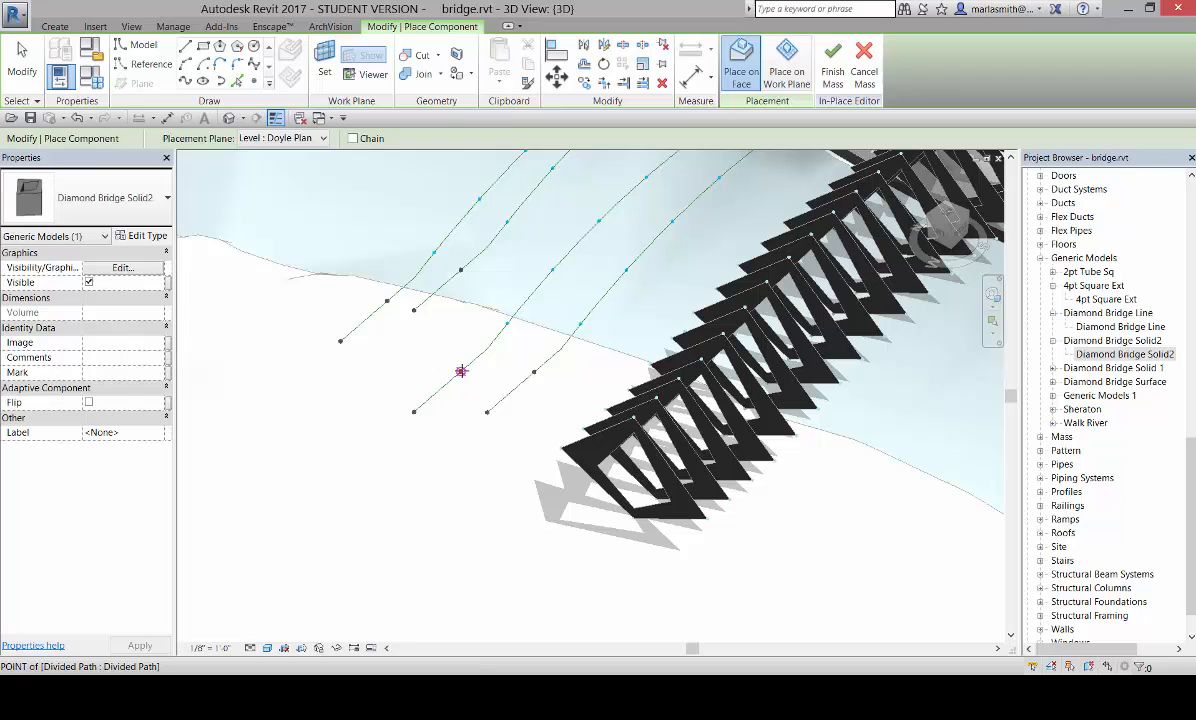
- Place the component's last four adaptive points on the third division node of each of the four divided paths
{"action": "left_click", "coordinate": [434, 252]}
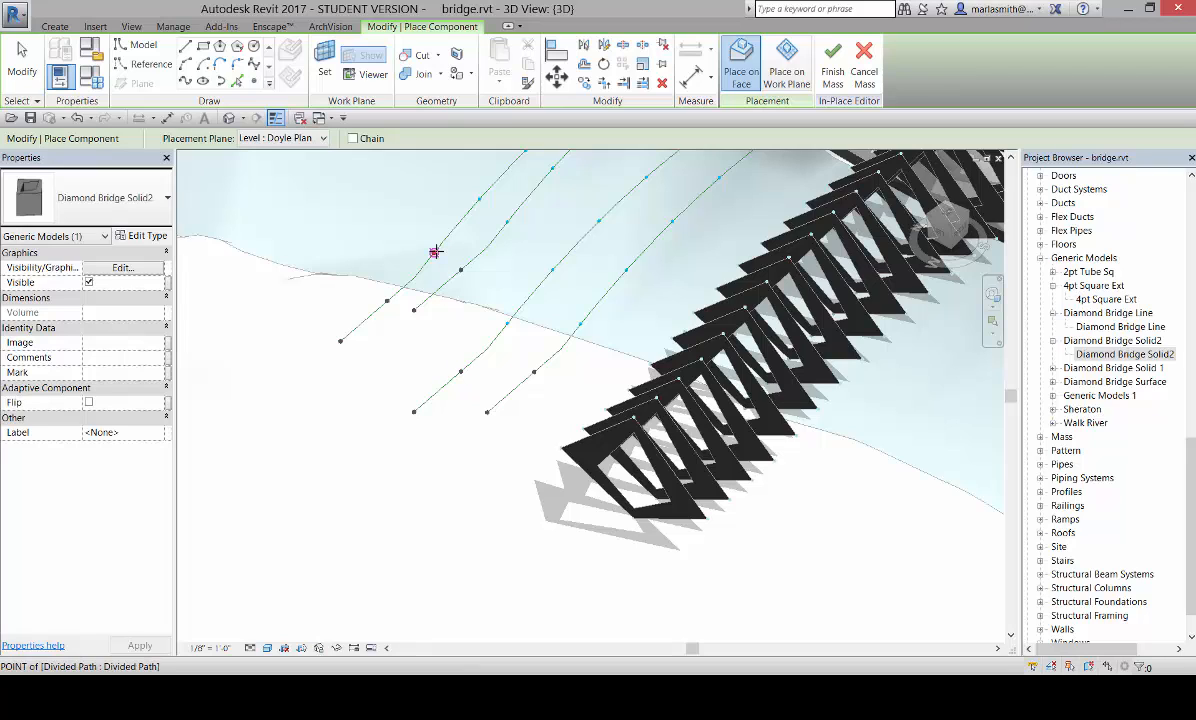
{"action": "left_click", "coordinate": [507, 222]}
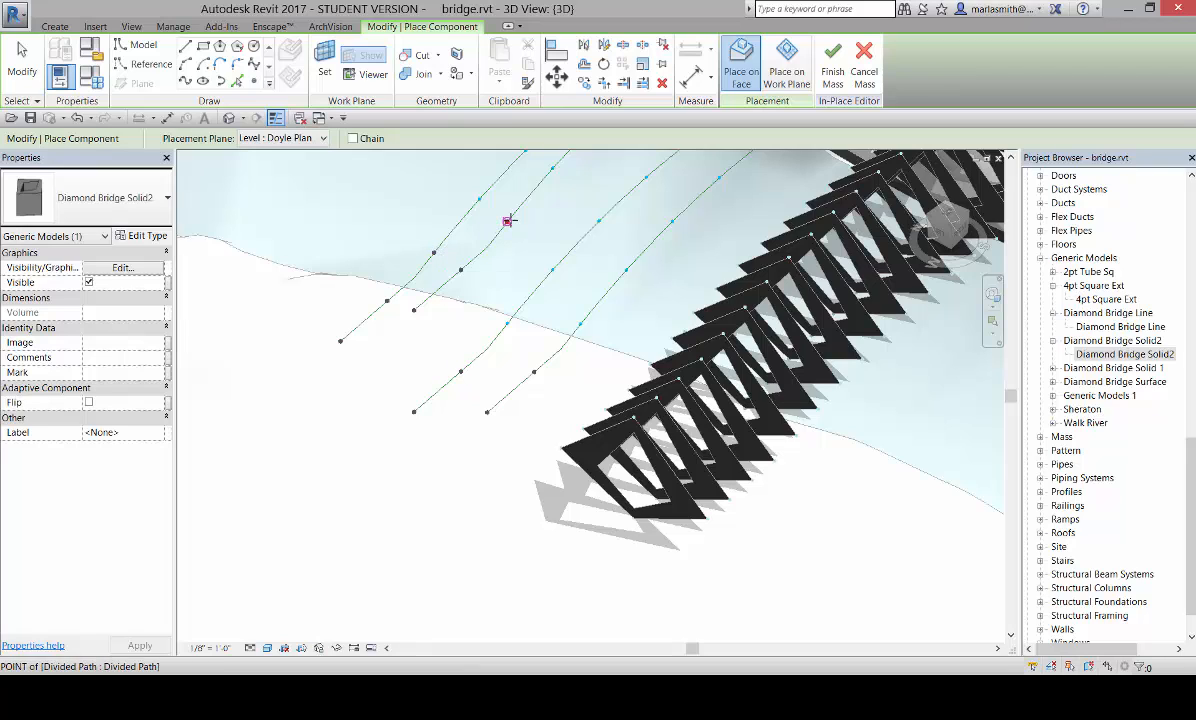
{"action": "left_click", "coordinate": [553, 268]}
{"action": "left_click", "coordinate": [580, 323]}
{"action": "left_click", "coordinate": [508, 324]}
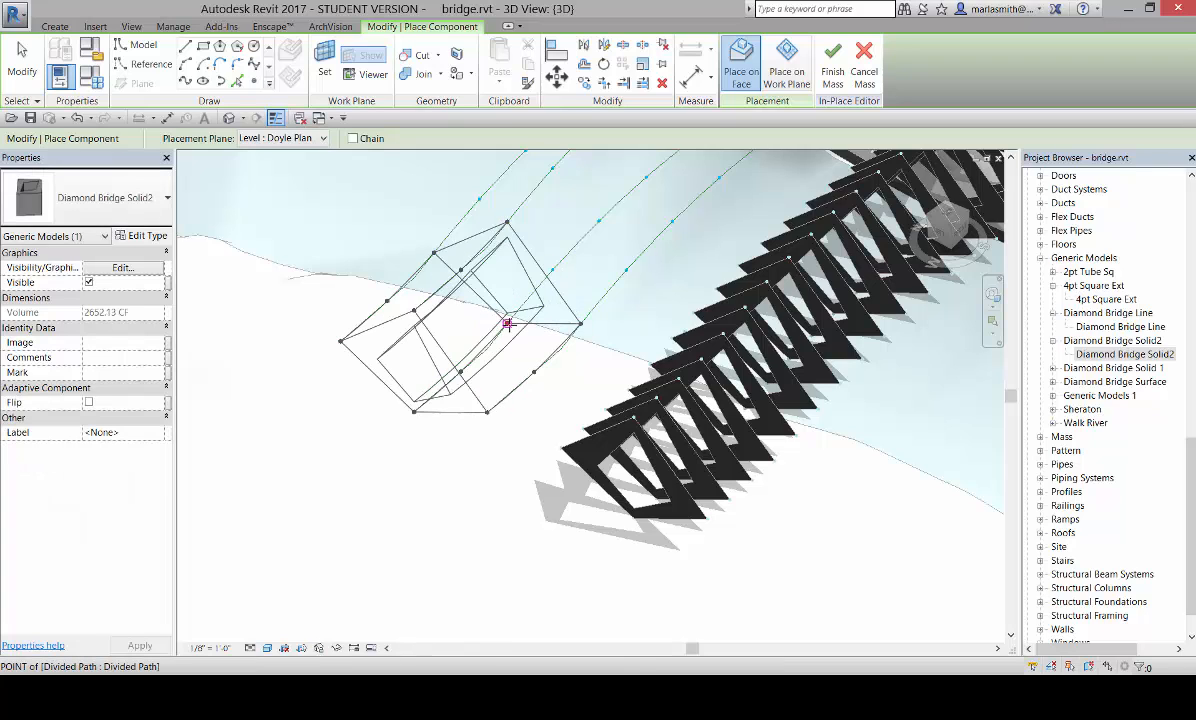
{"action": "left_click", "coordinate": [22, 72]}
- Repeat the placed Diamond Bridge Solid2 component along the divided paths of the copied bridge mass
{"action": "middle_click_drag", "start_coordinate": [449, 454], "coordinate": [517, 317], "text": "shift"}
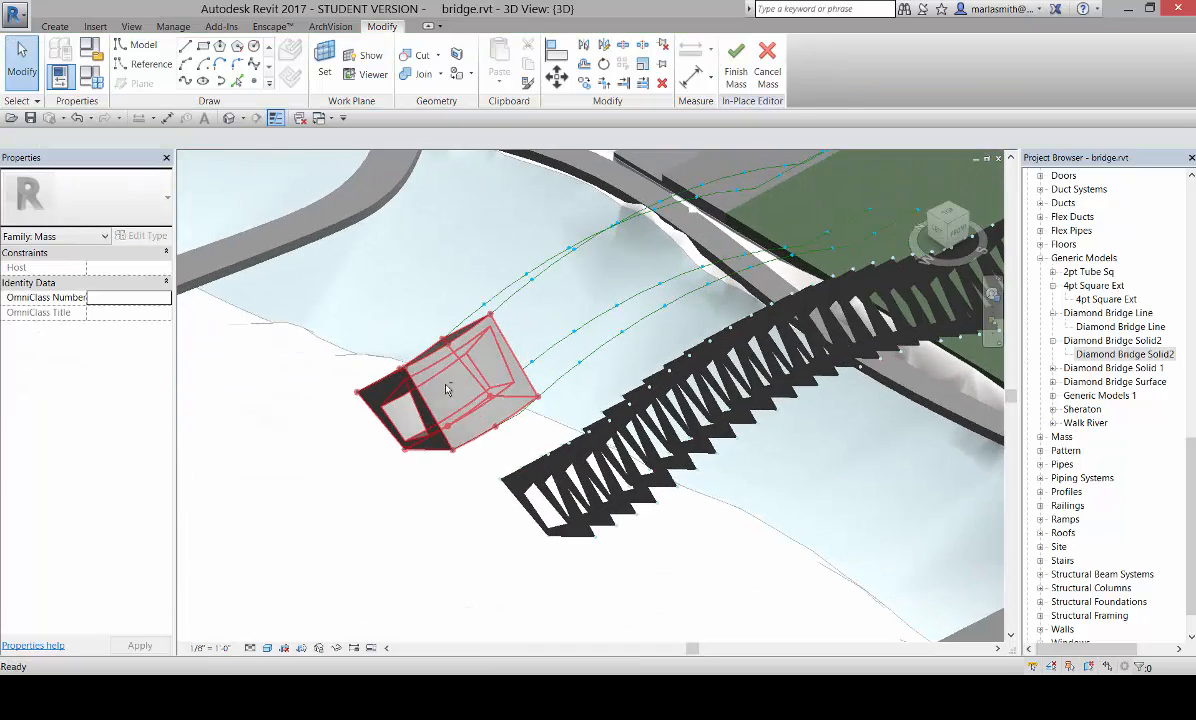
{"action": "left_click", "coordinate": [517, 317]}
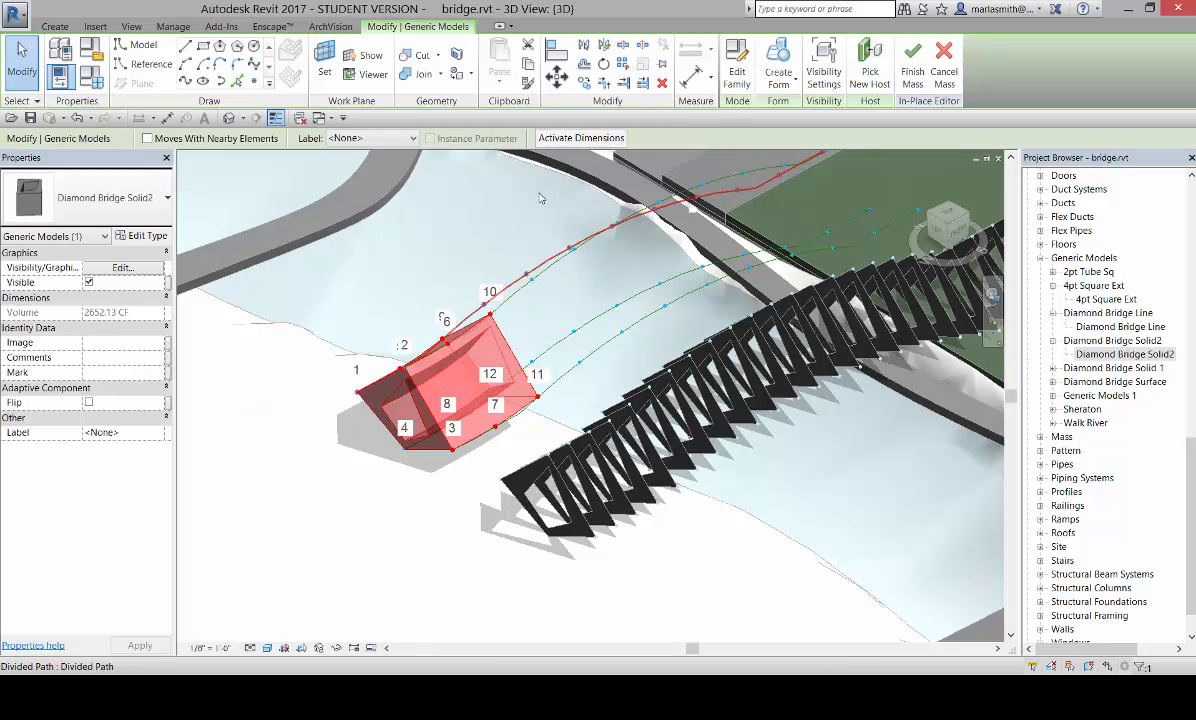
{"action": "left_click", "coordinate": [621, 63]}
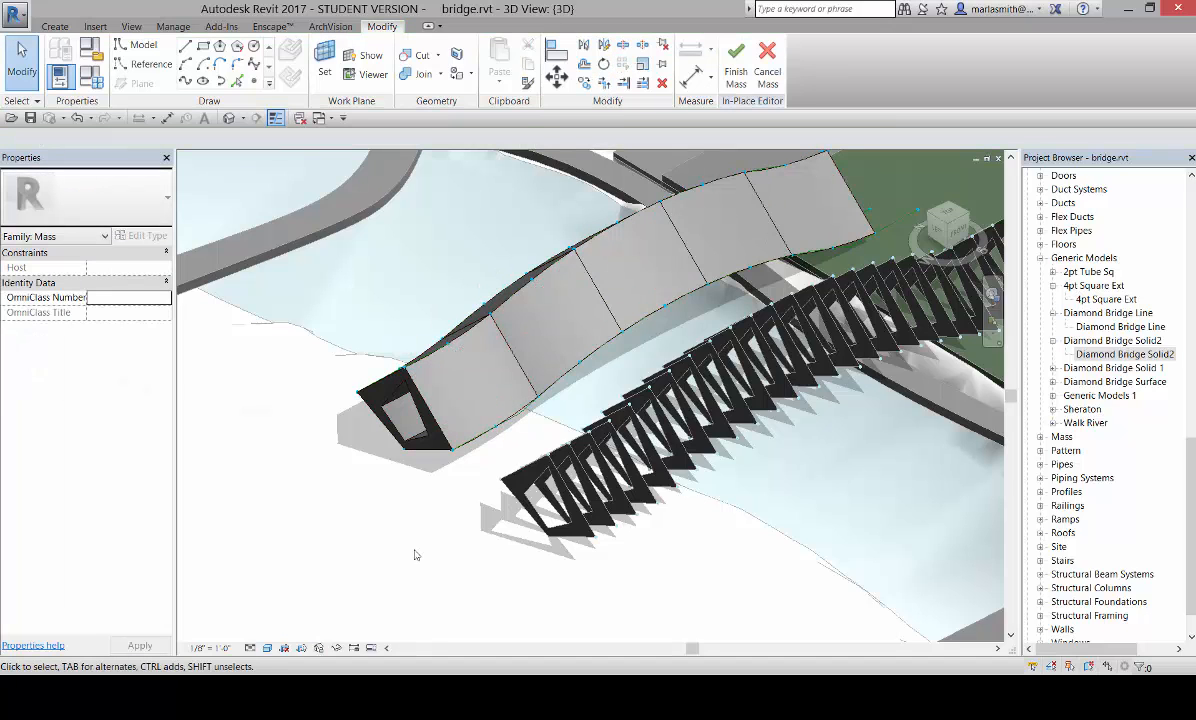
{"action": "middle_click_drag", "start_coordinate": [521, 477], "coordinate": [560, 424]}
{"action": "scroll", "coordinate": [561, 491], "scroll_direction": "down", "scroll_amount": 2}
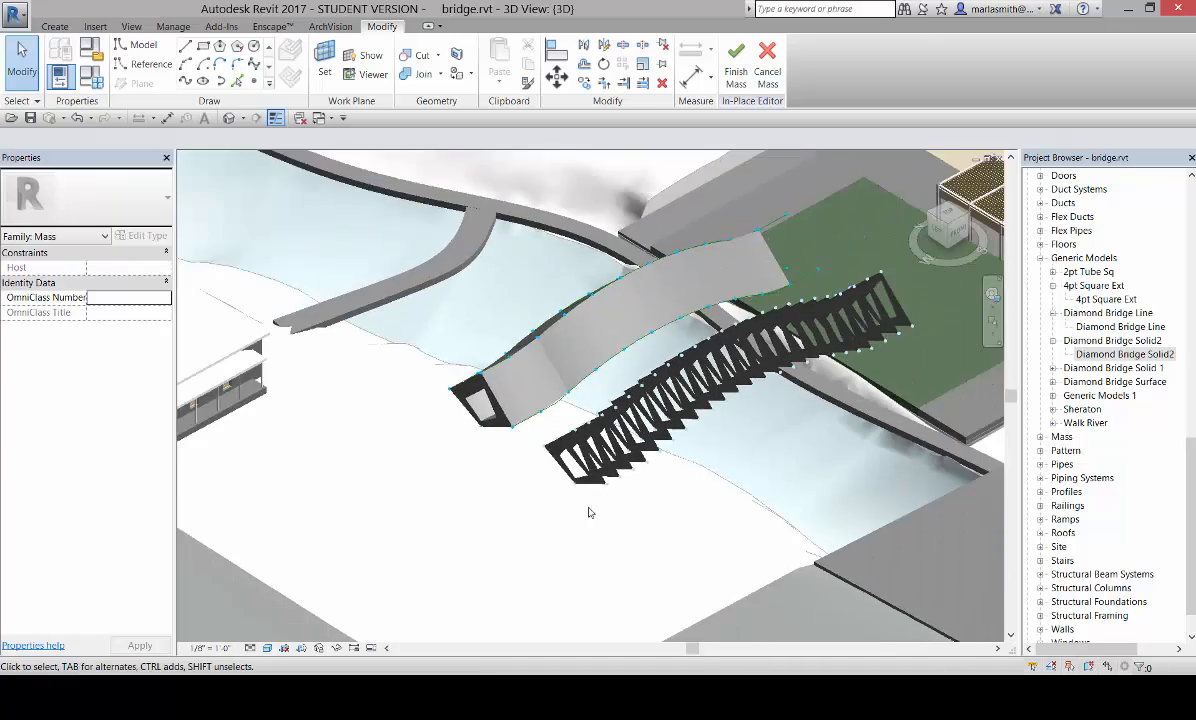
{"action": "middle_click_drag", "start_coordinate": [588, 512], "coordinate": [540, 352], "text": "shift"}
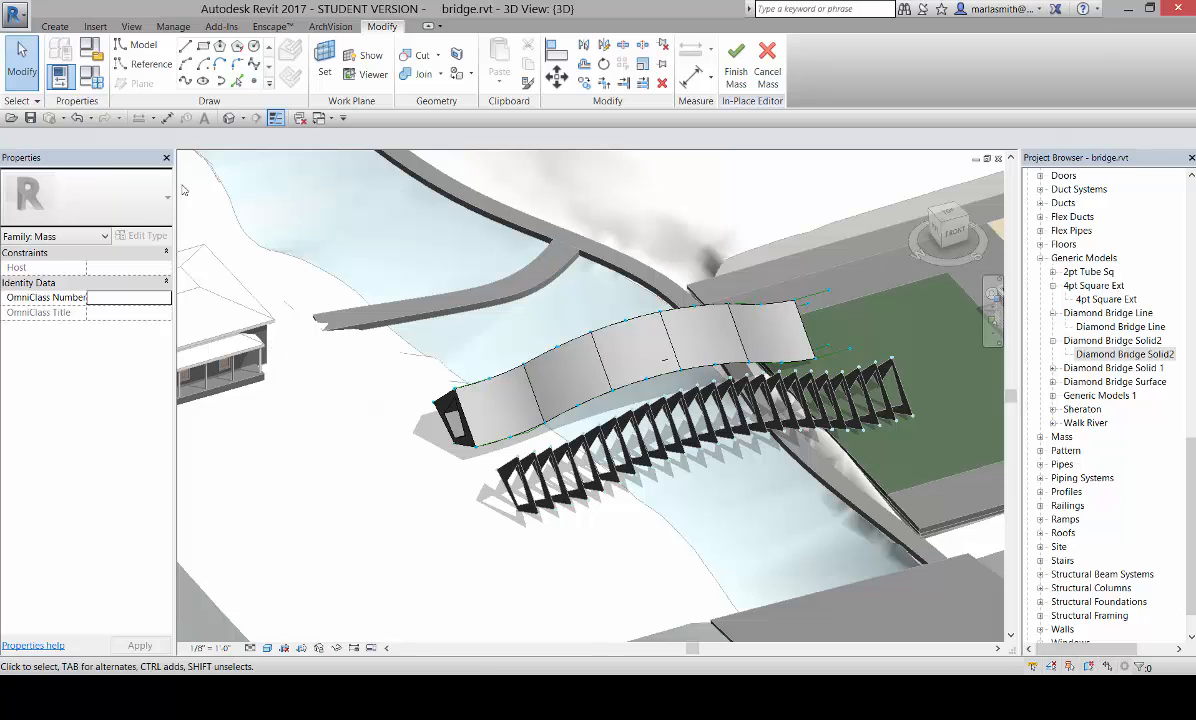
- Try 13 and 14 as the division parameter of the copied bridge mass in its family types
{"action": "left_click", "coordinate": [89, 75]}
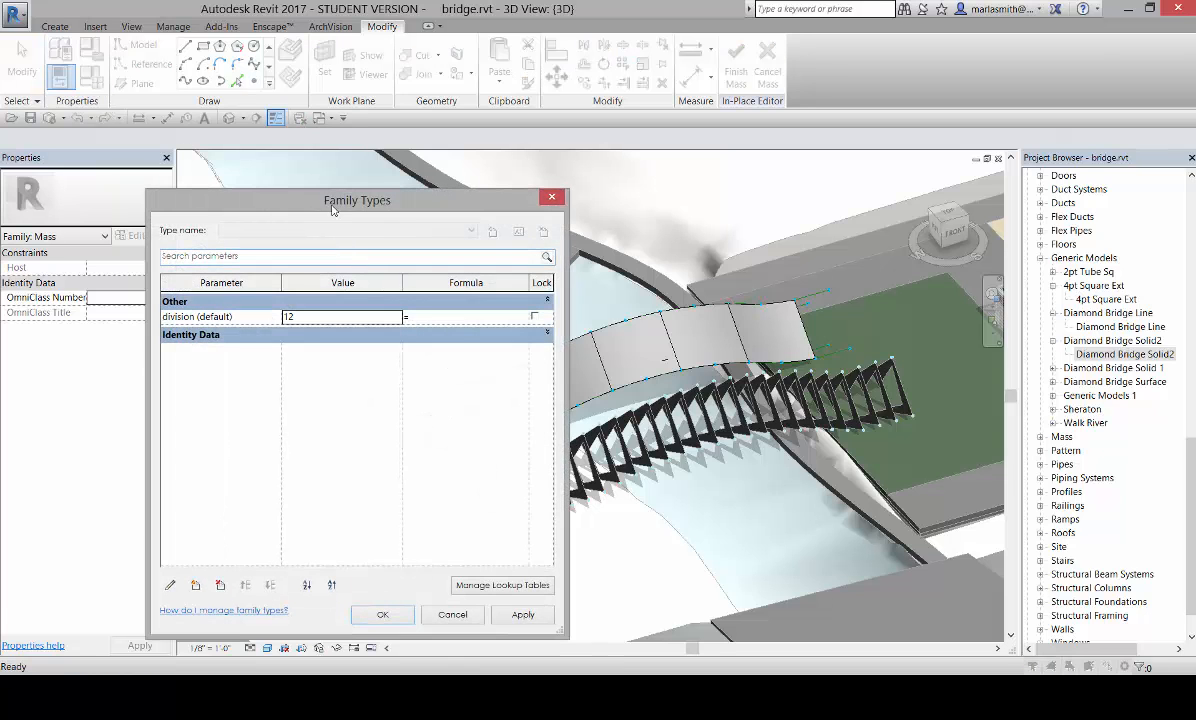
{"action": "left_click_drag", "start_coordinate": [333, 207], "coordinate": [181, 143]}
{"action": "double_click", "coordinate": [149, 254]}
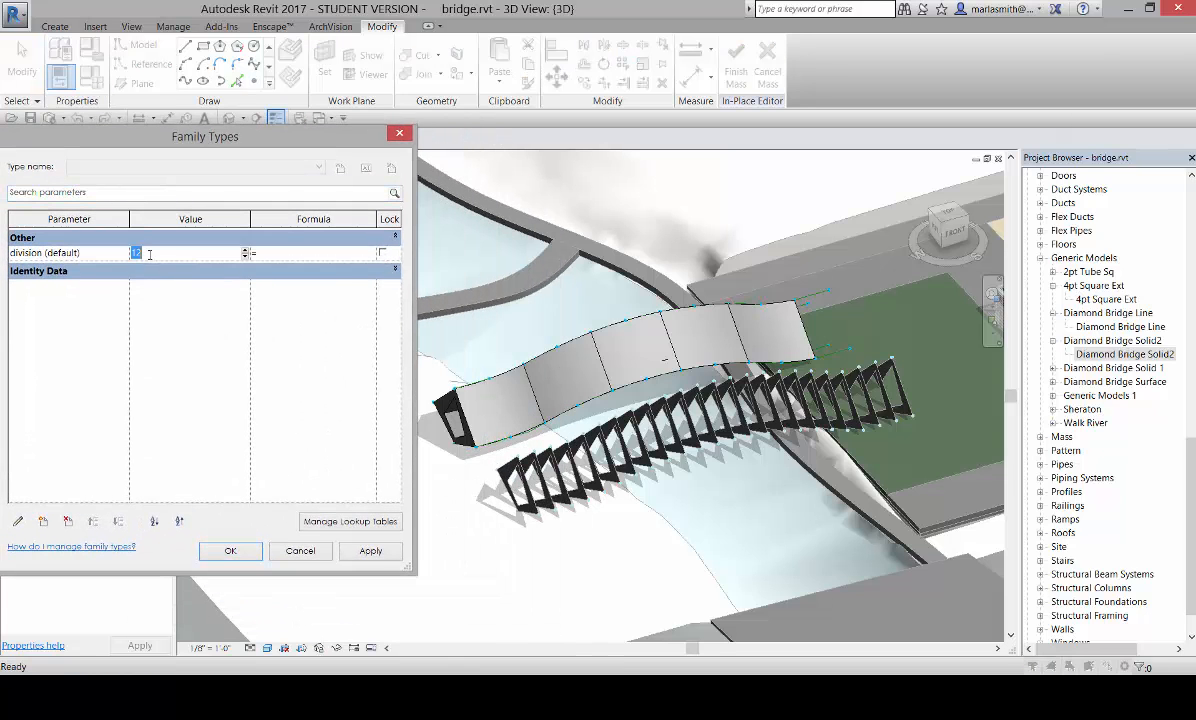
{"action": "type", "text": "13"}
{"action": "left_click", "coordinate": [372, 552]}
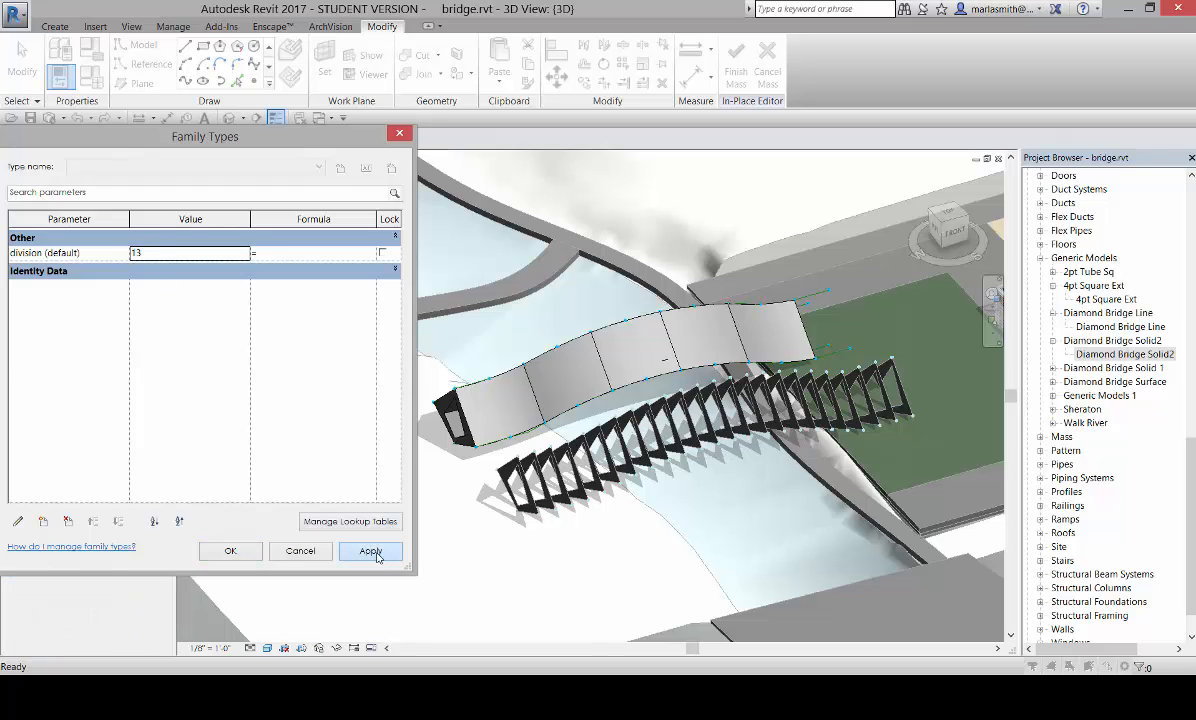
{"action": "left_click", "coordinate": [168, 252]}
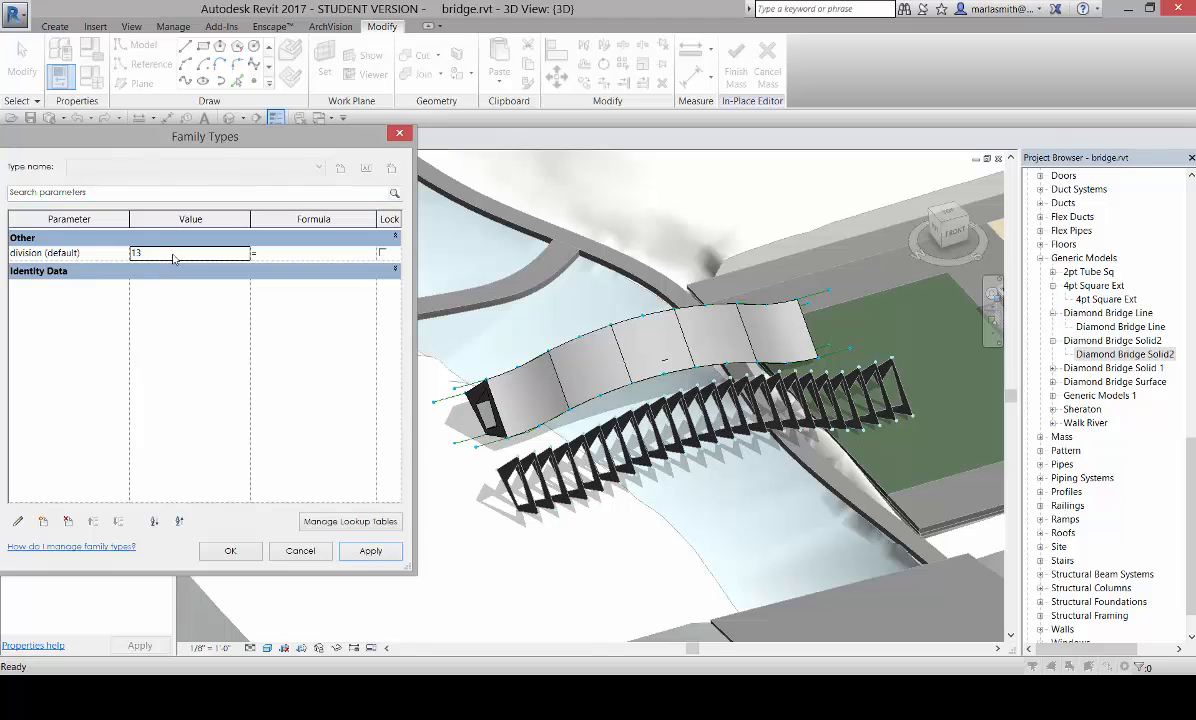
{"action": "type", "text": "1"}
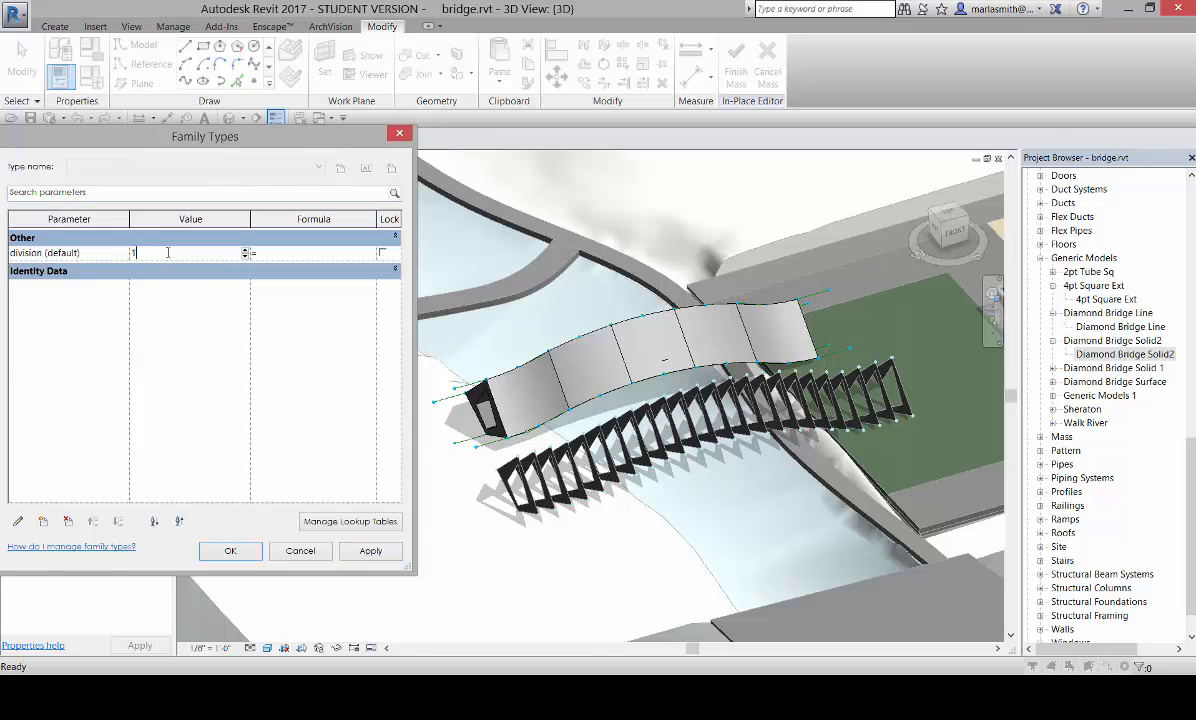
{"action": "type", "text": "4"}
{"action": "left_click", "coordinate": [370, 551]}
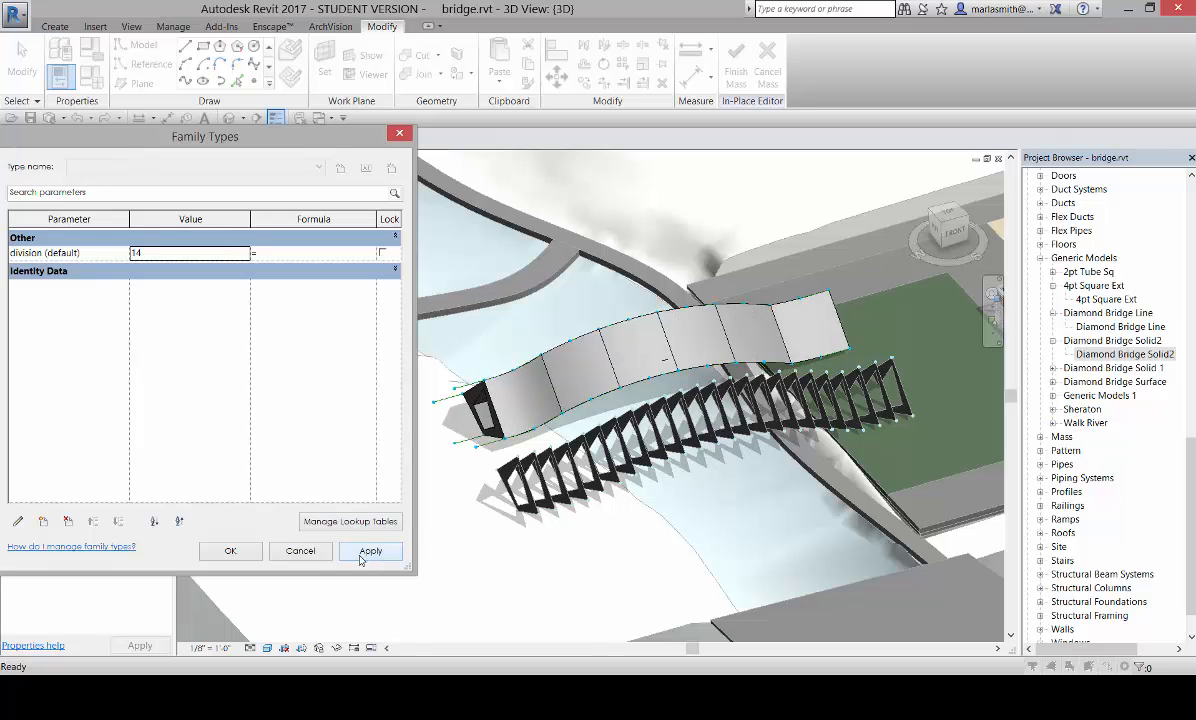
- Set the division parameter of the copied bridge mass to 15 and close its family types
{"action": "left_click", "coordinate": [155, 254]}
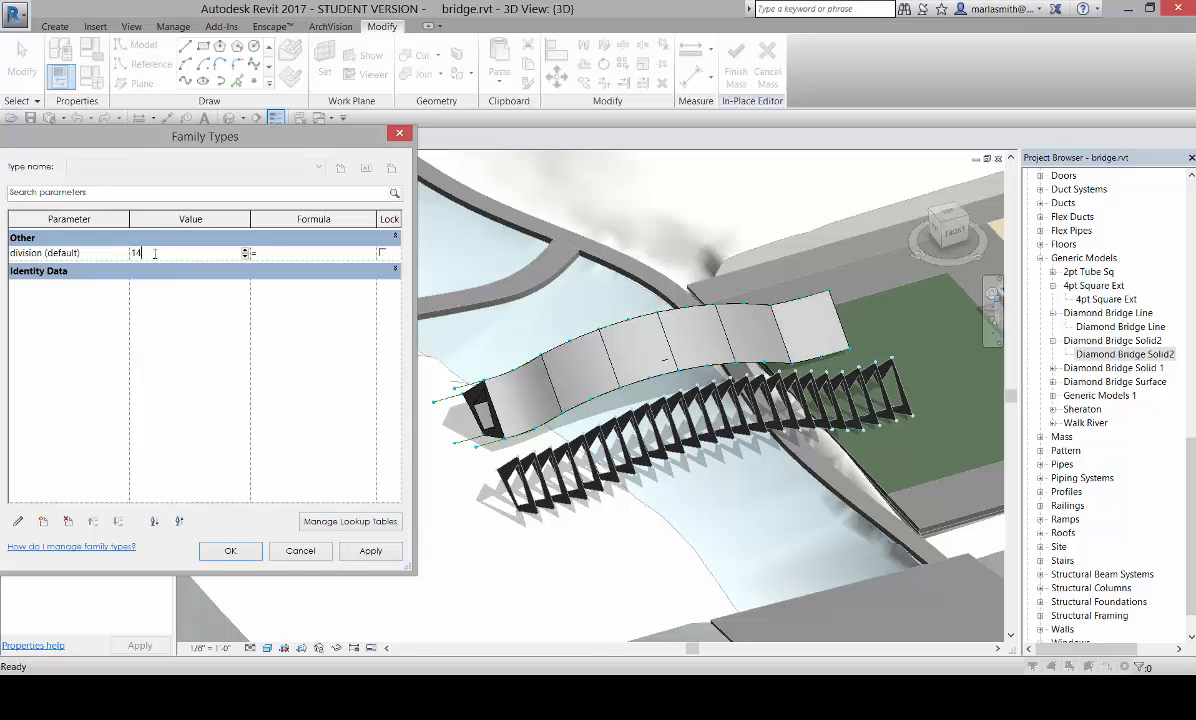
{"action": "type", "text": "15"}
{"action": "left_click", "coordinate": [379, 555]}
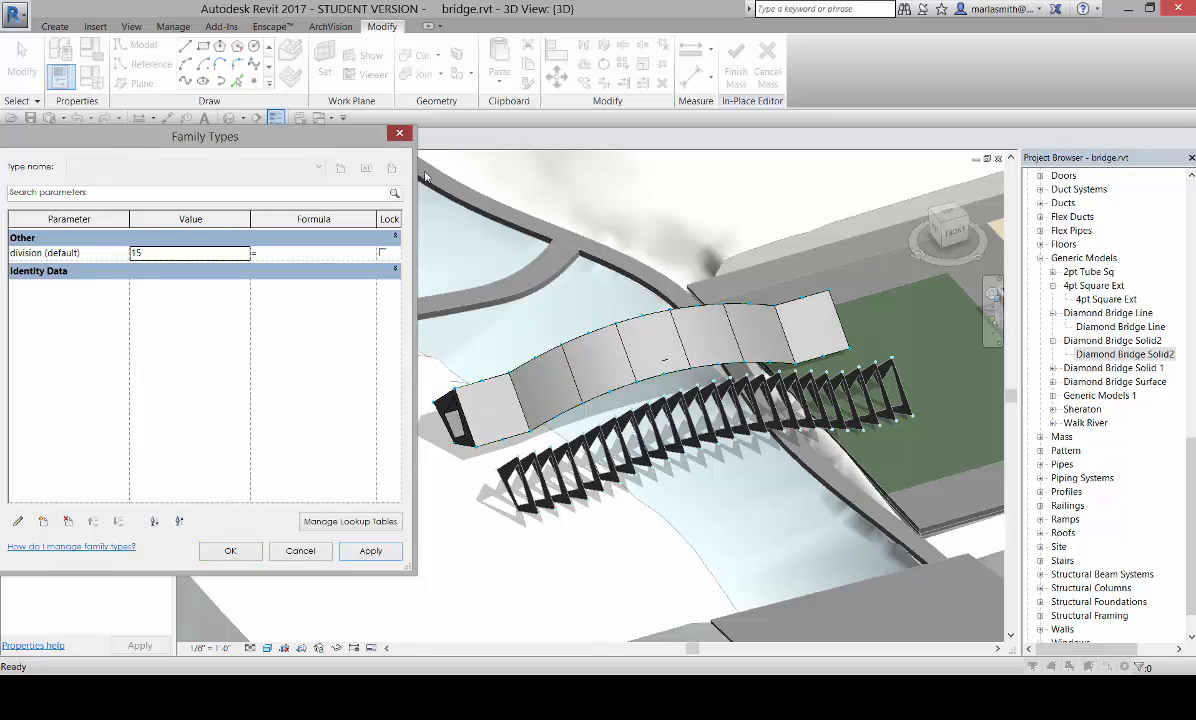
{"action": "left_click", "coordinate": [399, 134]}
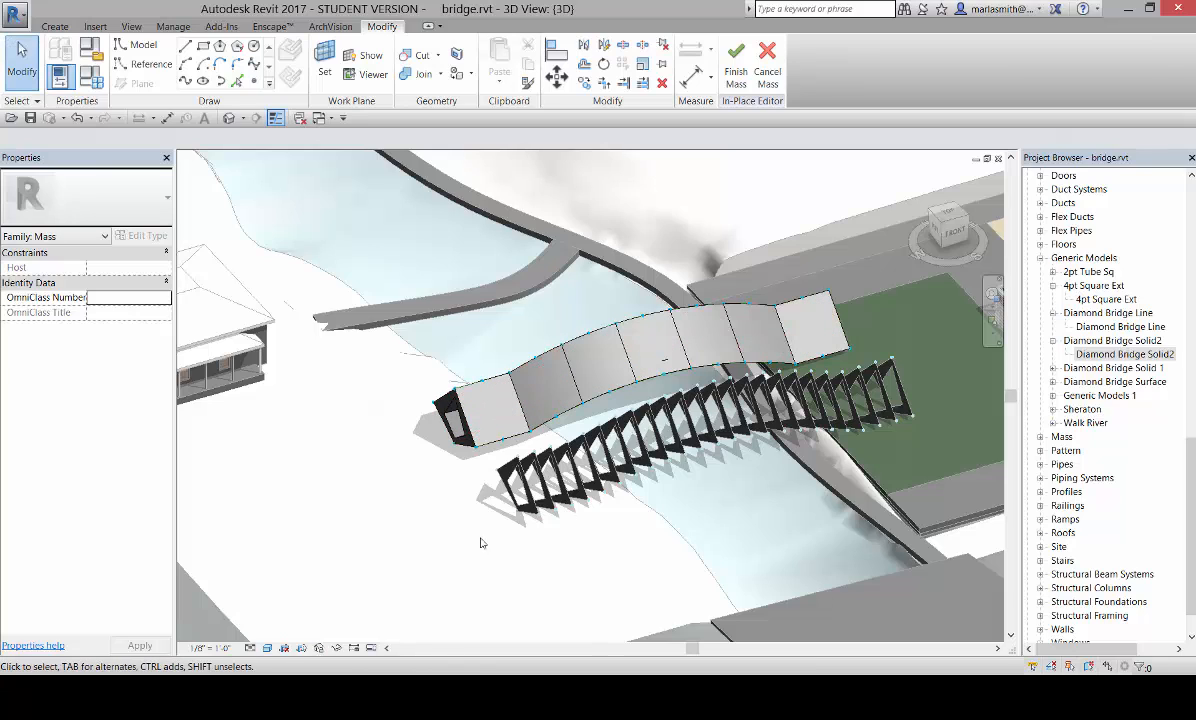
- Delete the Diamond Bridge Solid2 repeater from the copied bridge mass, leaving its divided paths in place
{"action": "middle_click_drag", "start_coordinate": [483, 487], "coordinate": [520, 515], "text": "shift"}
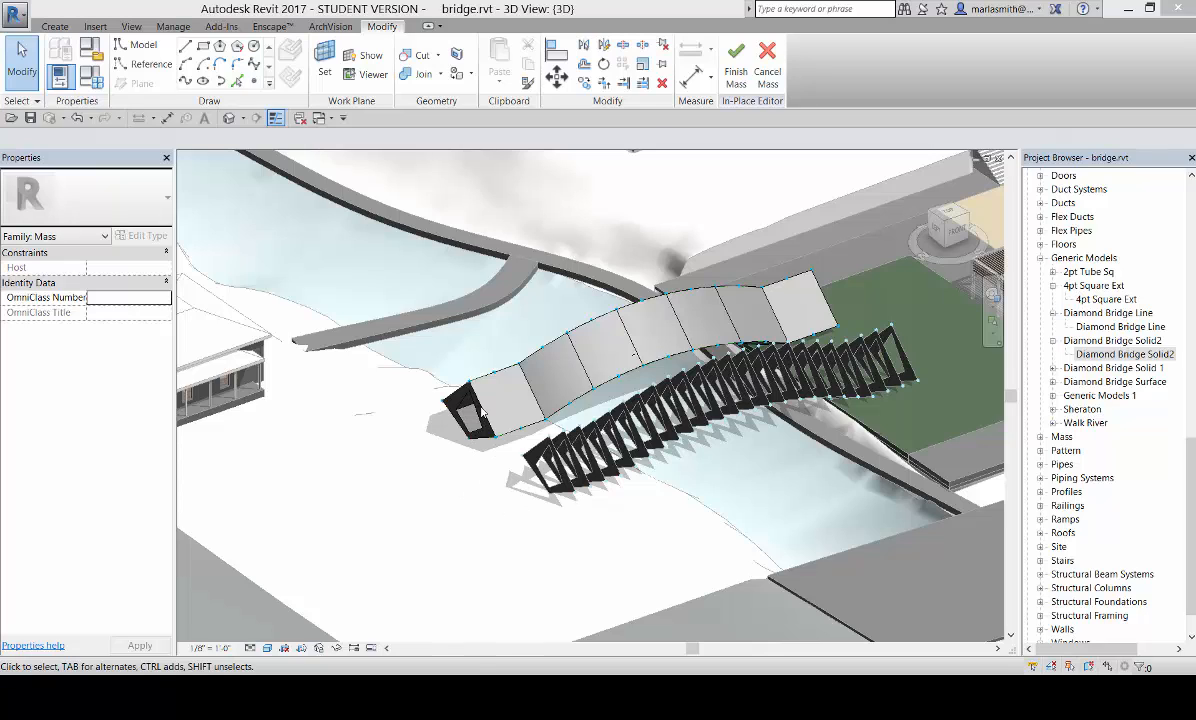
{"action": "left_click", "coordinate": [536, 338]}
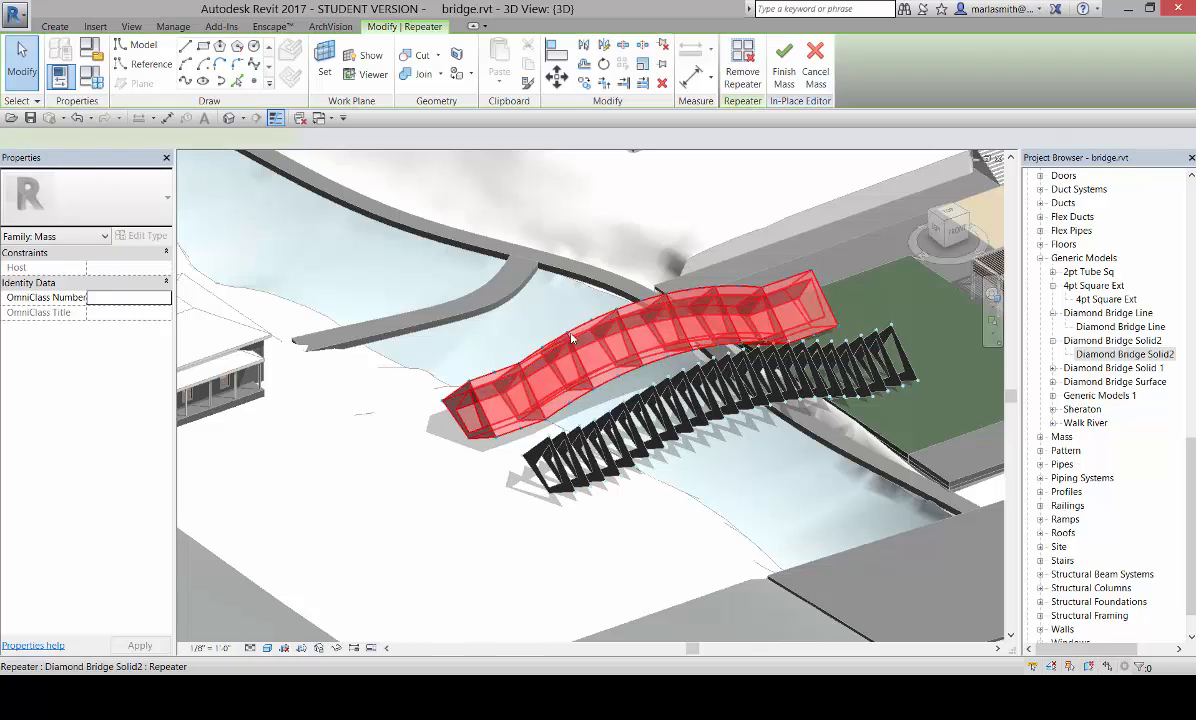
{"action": "key", "text": "Delete"}
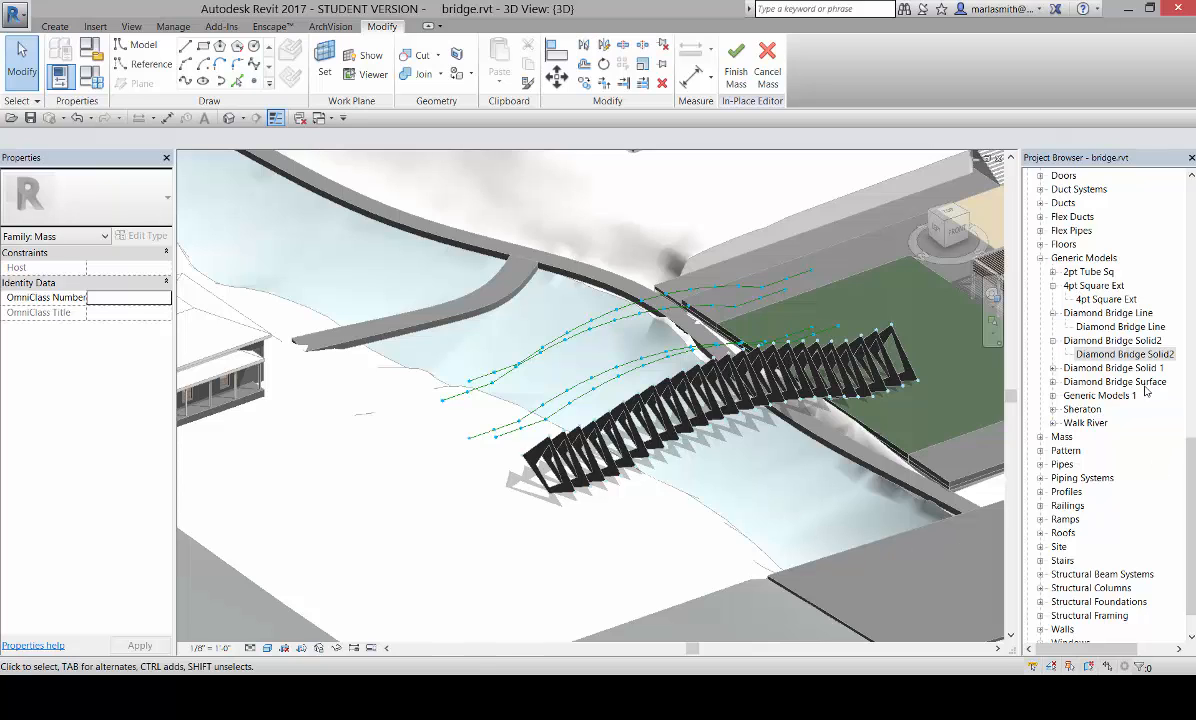
- Start placing a Diamond Bridge Solid 1 component, setting its first four points on the near end nodes of the four empty divided paths
{"action": "left_click", "coordinate": [1051, 369]}
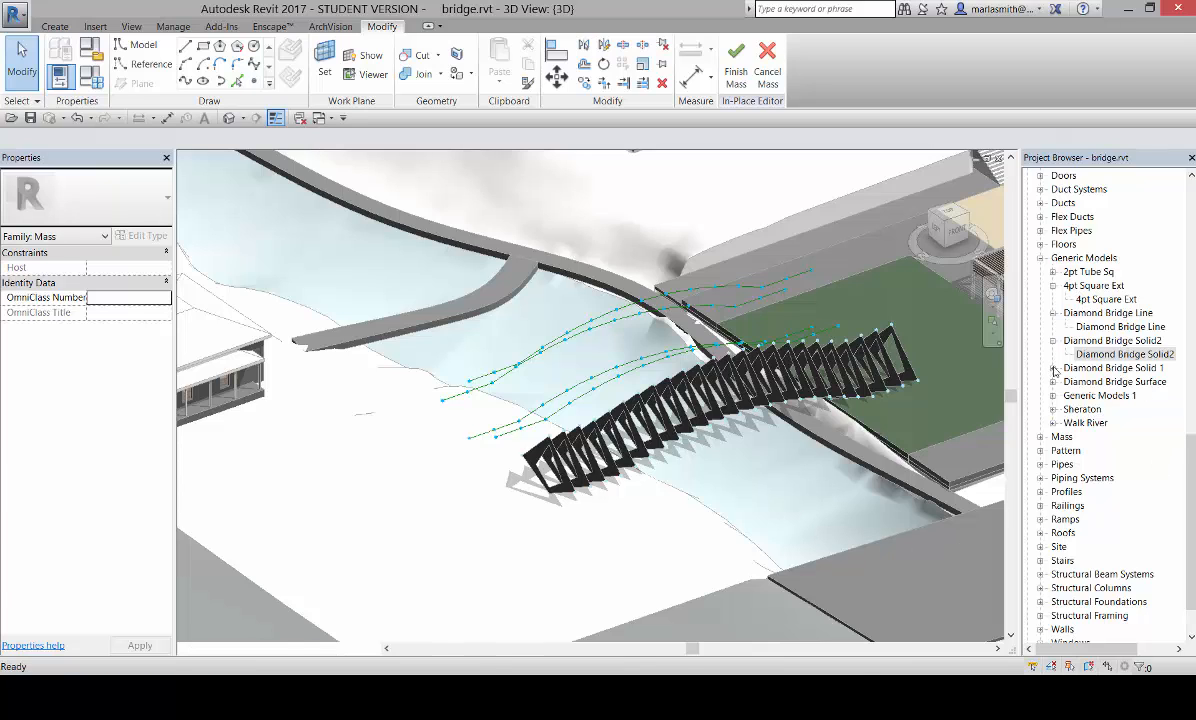
{"action": "scroll", "coordinate": [453, 412], "scroll_direction": "up", "scroll_amount": 1}
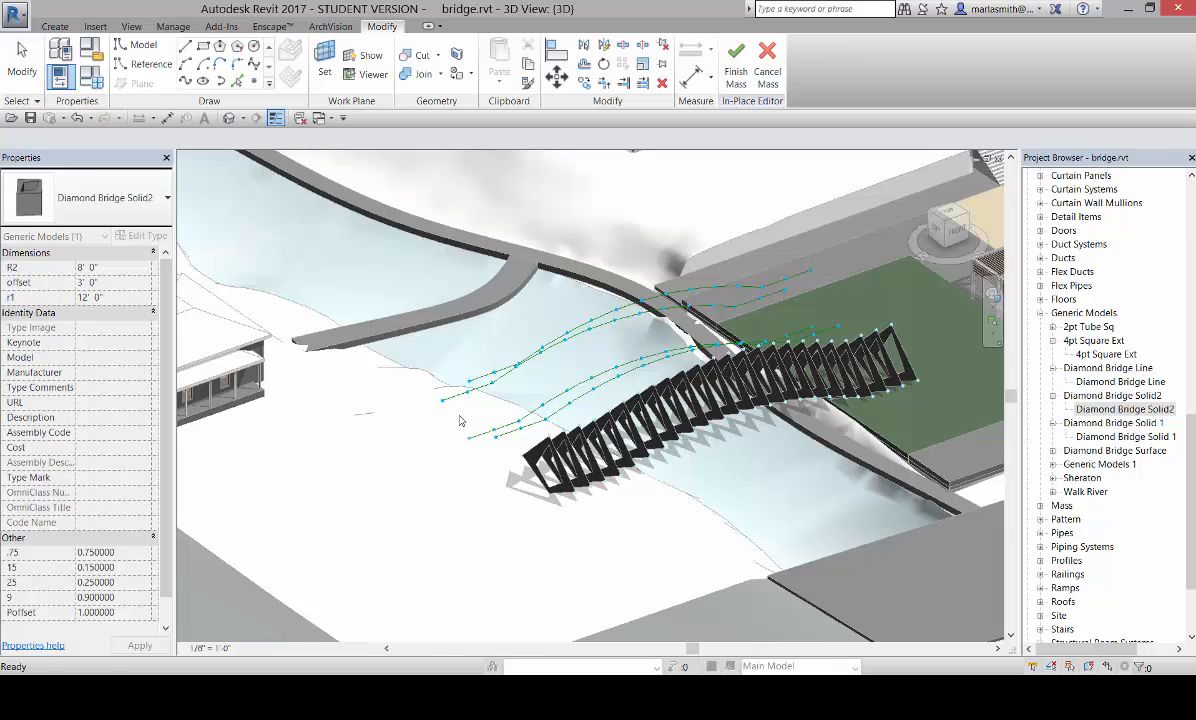
{"action": "left_click", "coordinate": [401, 427]}
{"action": "middle_click_drag", "start_coordinate": [402, 427], "coordinate": [480, 421], "text": "shift"}
{"action": "scroll", "coordinate": [504, 331], "scroll_direction": "up", "scroll_amount": 3}
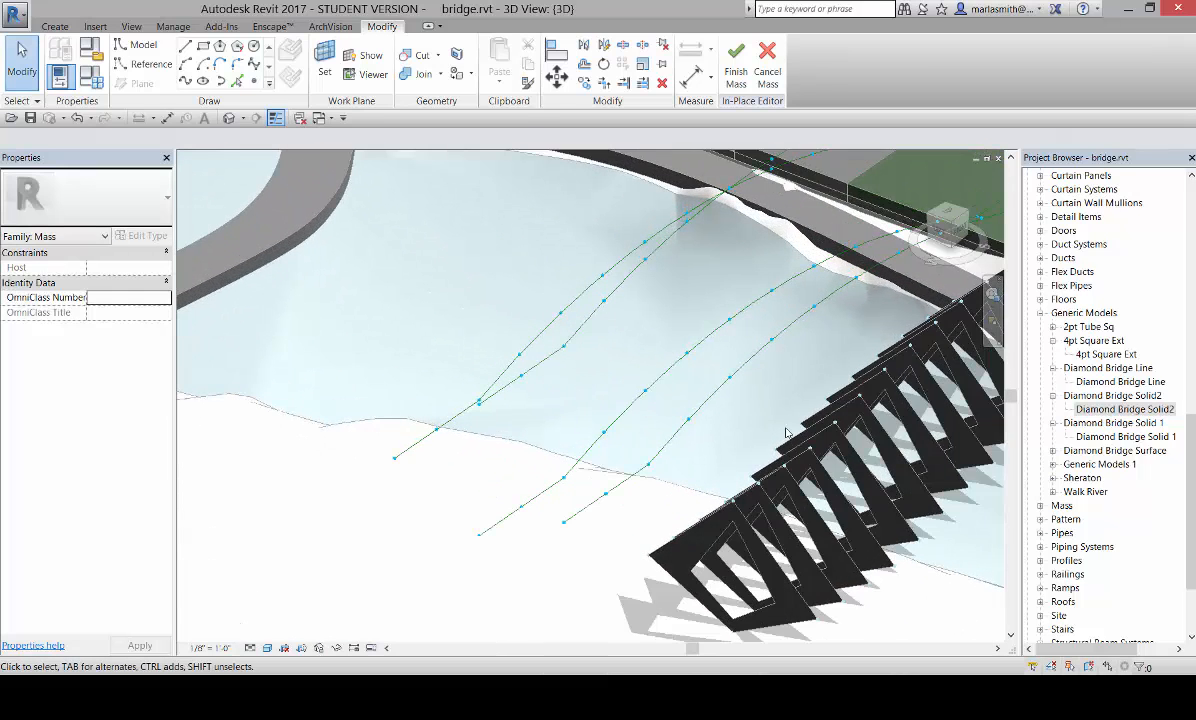
{"action": "left_click", "coordinate": [1140, 410]}
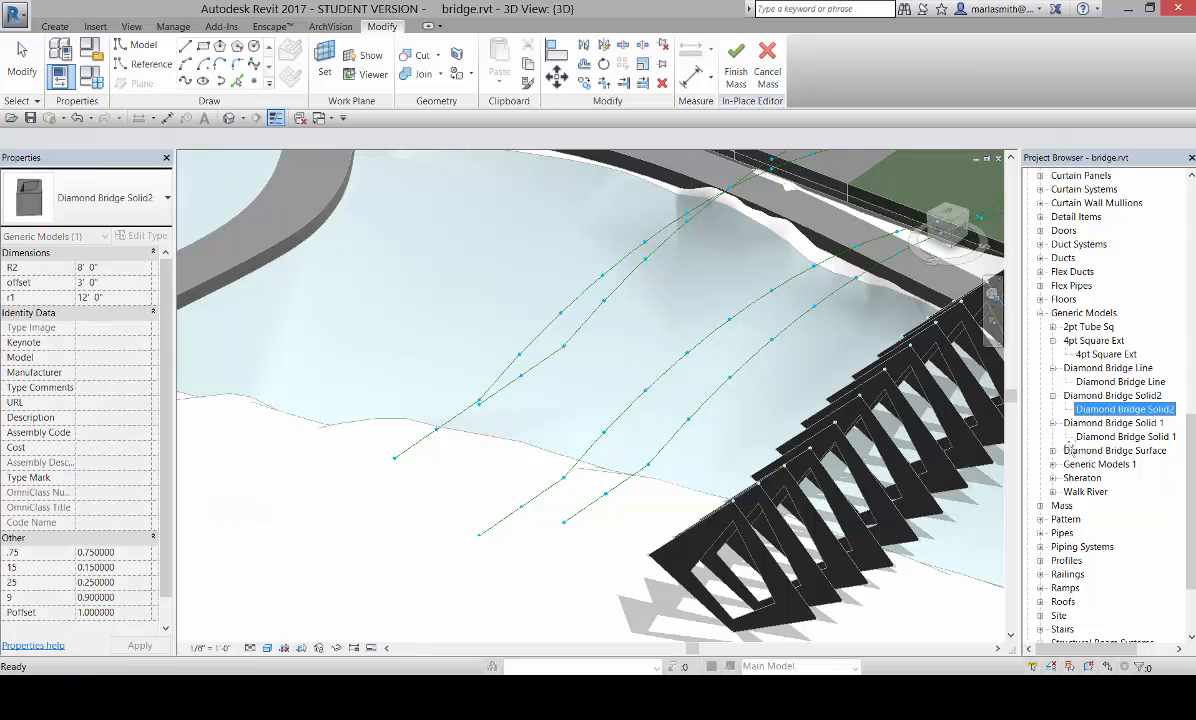
{"action": "left_click", "coordinate": [1122, 438]}
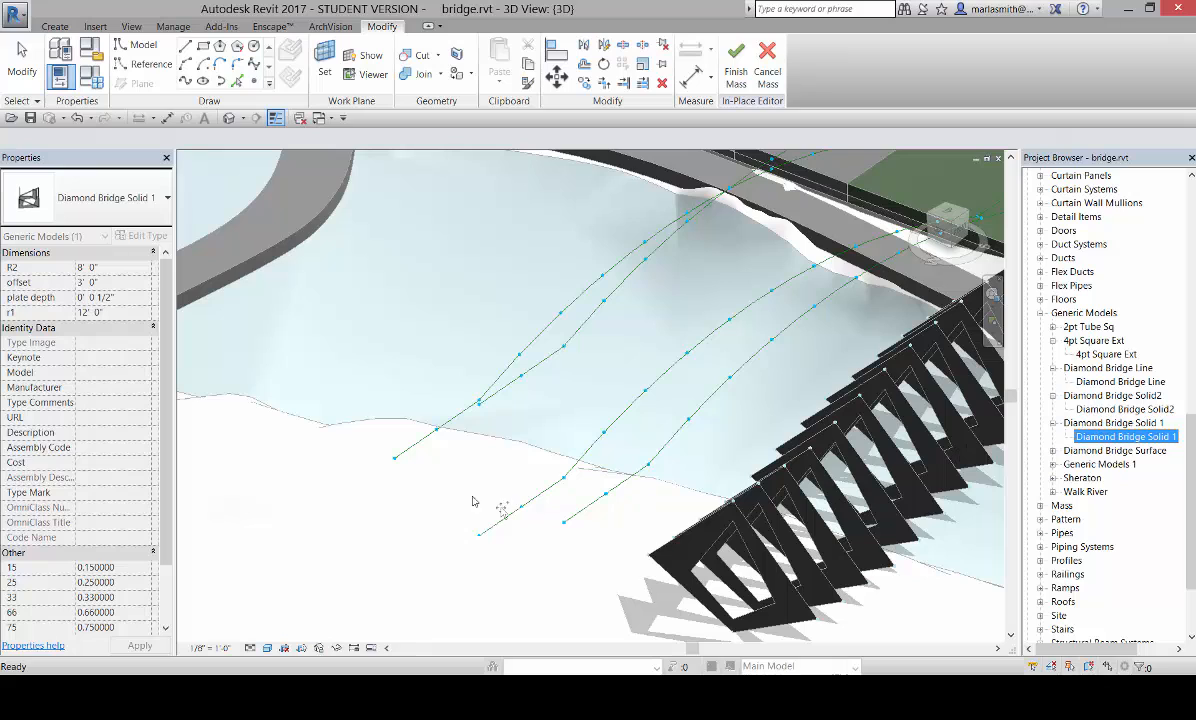
{"action": "left_click_drag", "start_coordinate": [398, 469], "coordinate": [395, 459]}
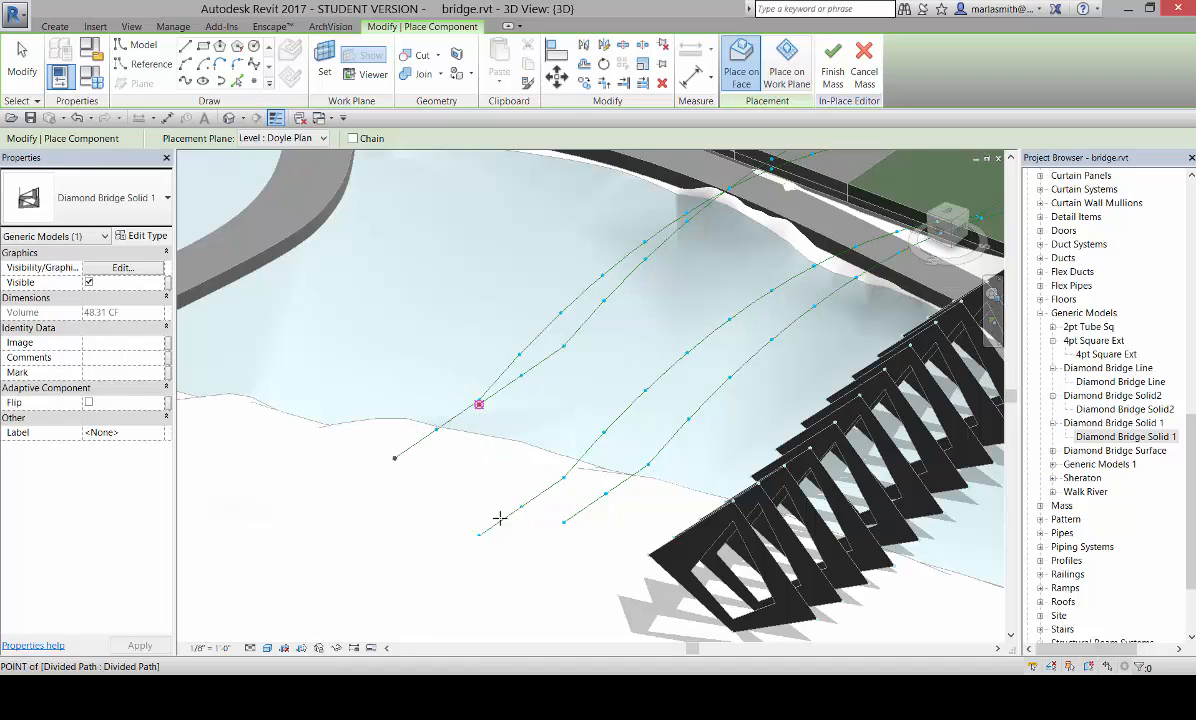
{"action": "middle_click_drag", "start_coordinate": [500, 518], "coordinate": [512, 540], "text": "shift"}
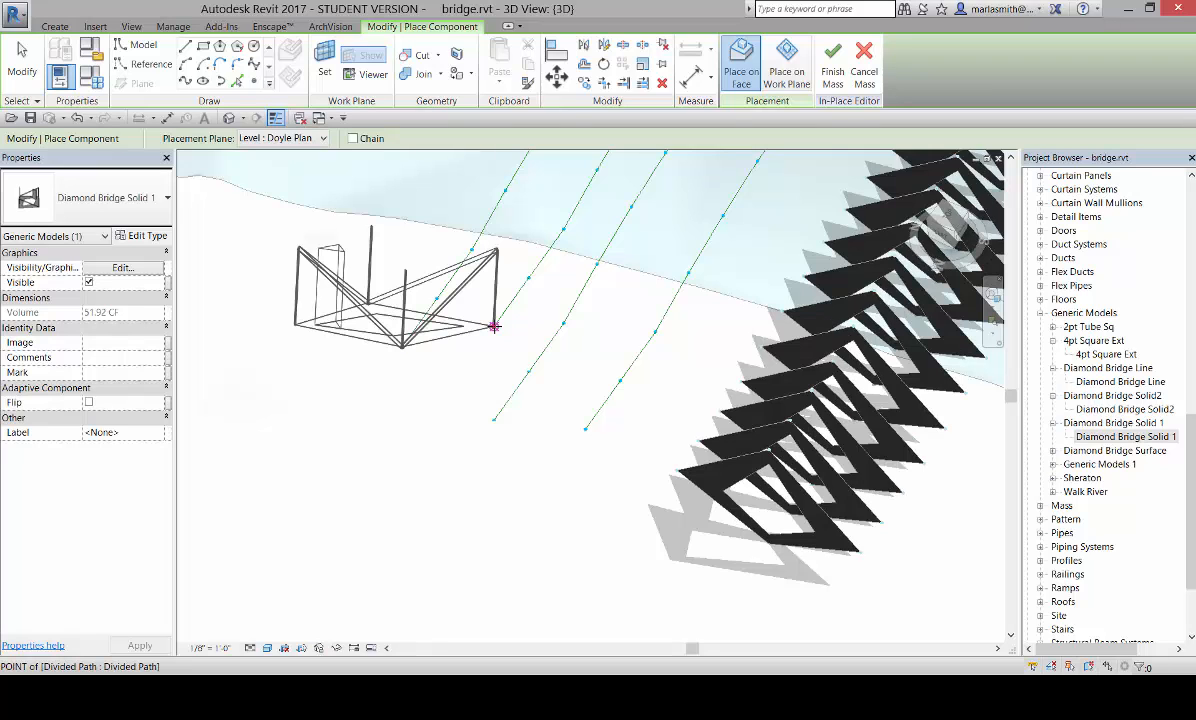
{"action": "left_click", "coordinate": [494, 326]}
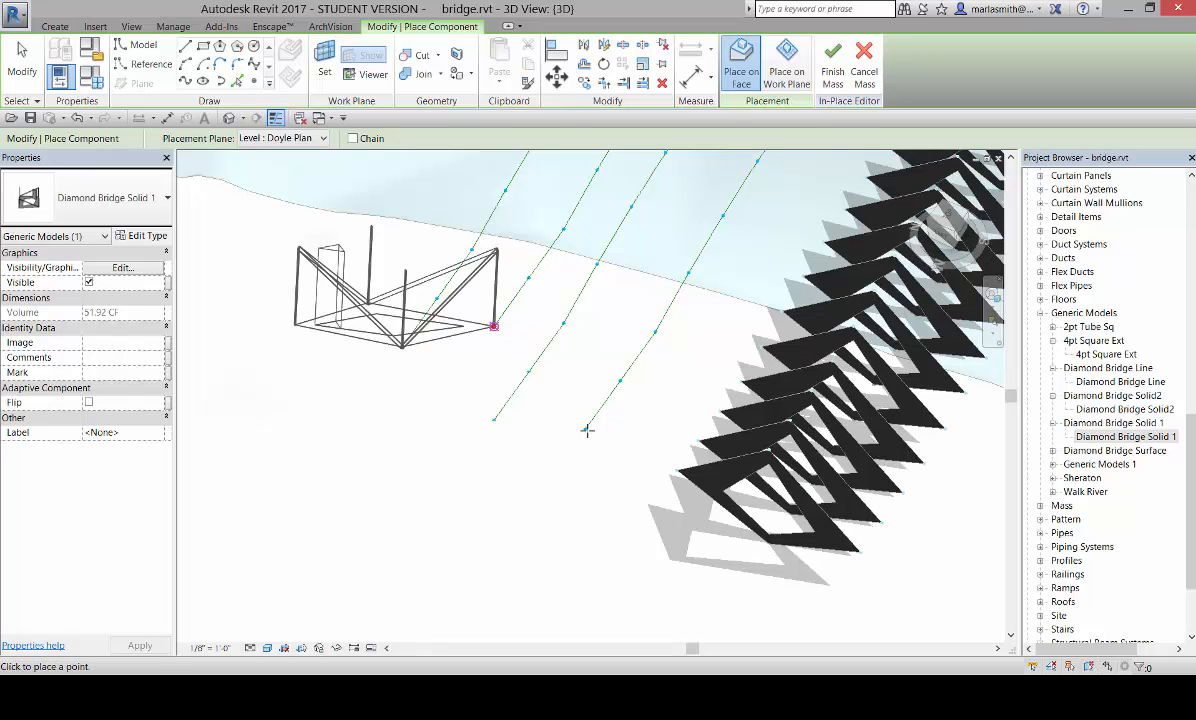
{"action": "left_click", "coordinate": [585, 429]}
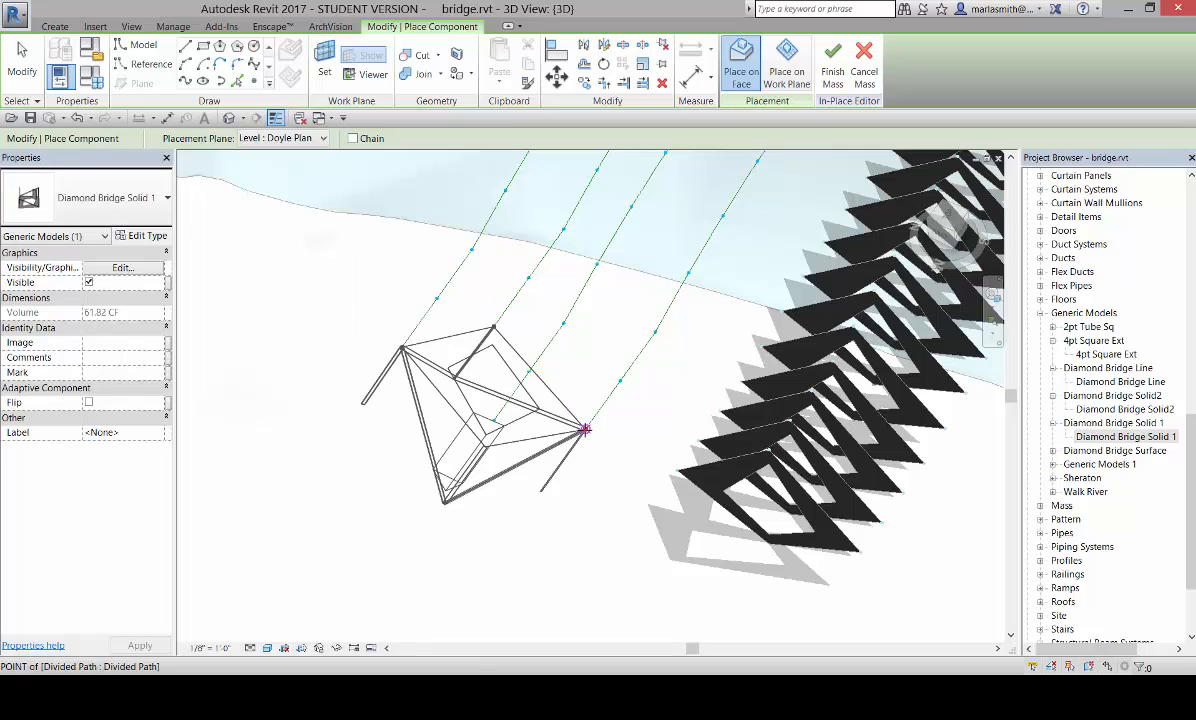
{"action": "left_click", "coordinate": [494, 420]}
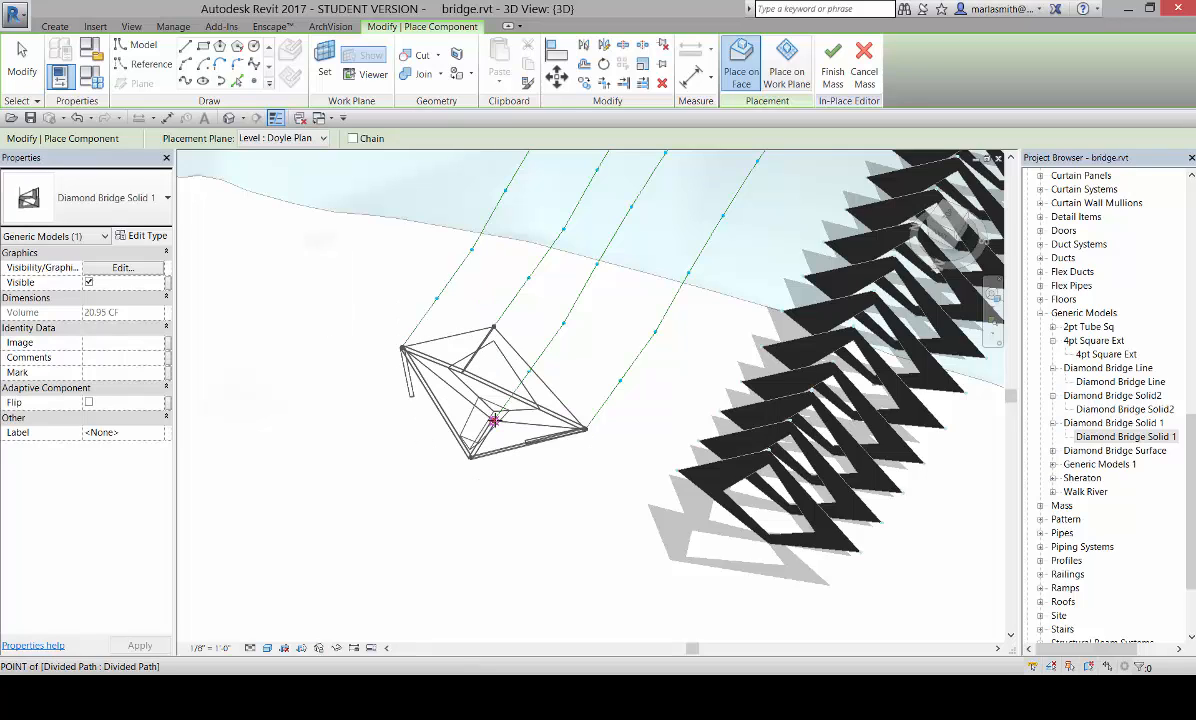
- Set the remaining four points of the Diamond Bridge Solid 1 component on the second nodes of the four divided paths and finish placement
{"action": "left_click", "coordinate": [436, 296]}
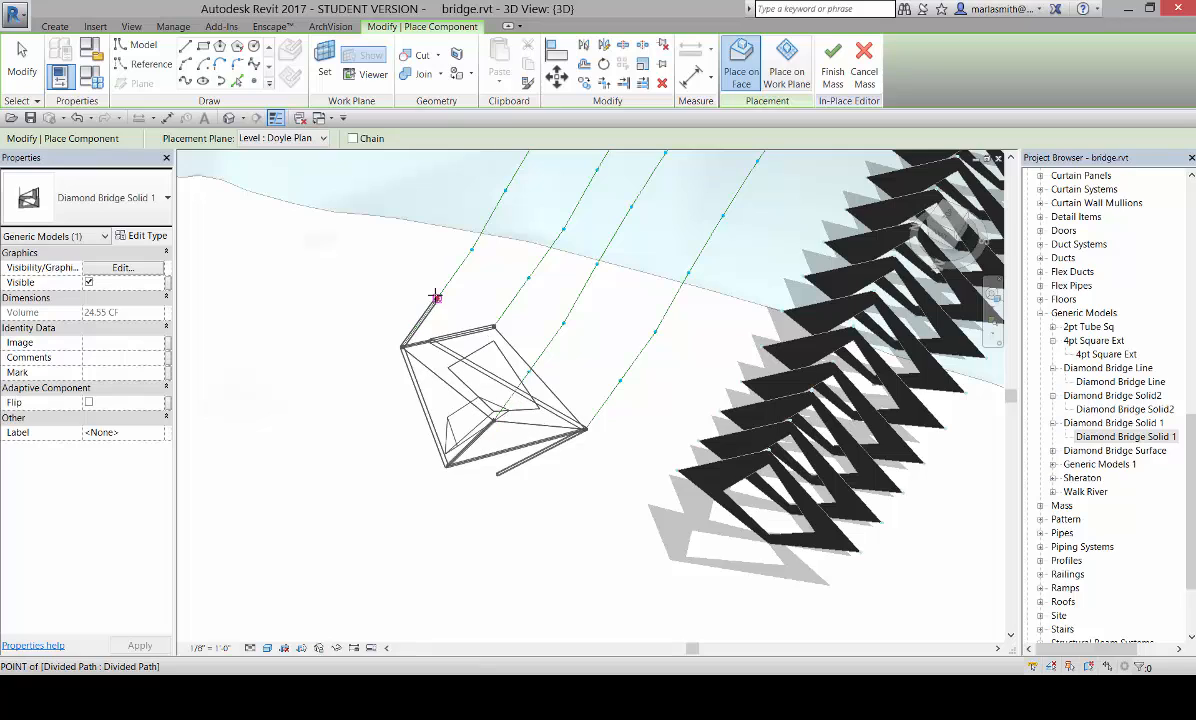
{"action": "left_click", "coordinate": [528, 277]}
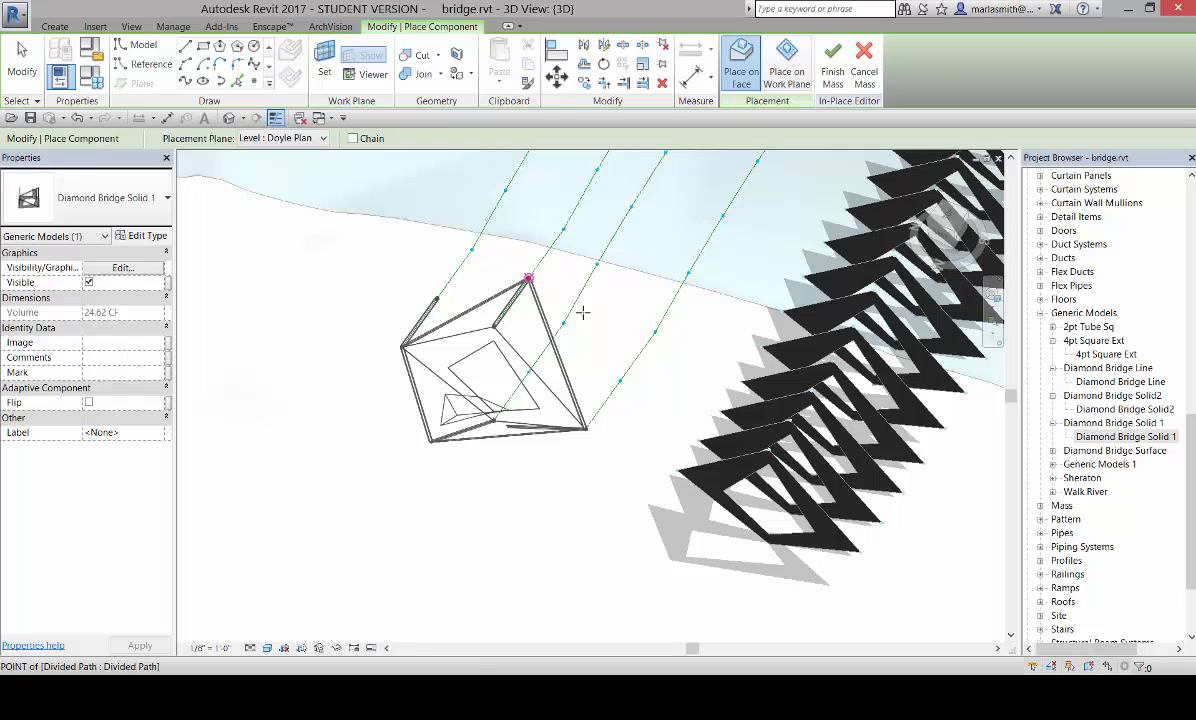
{"action": "left_click", "coordinate": [619, 379]}
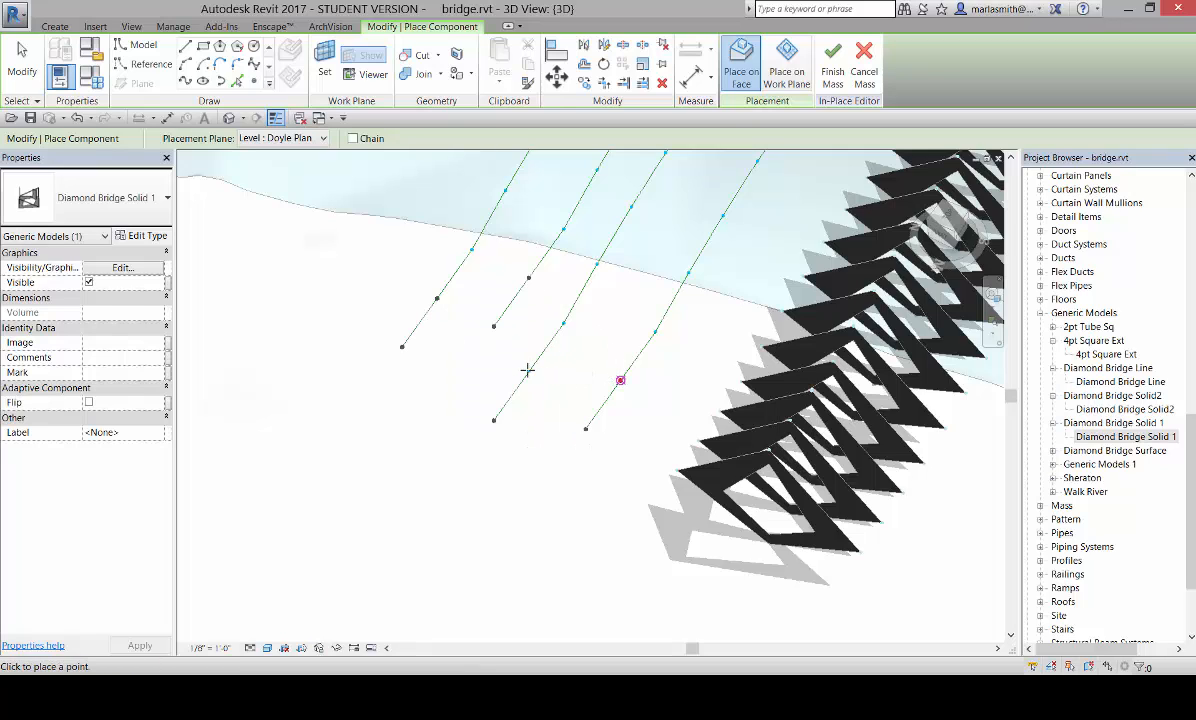
{"action": "left_click", "coordinate": [527, 370]}
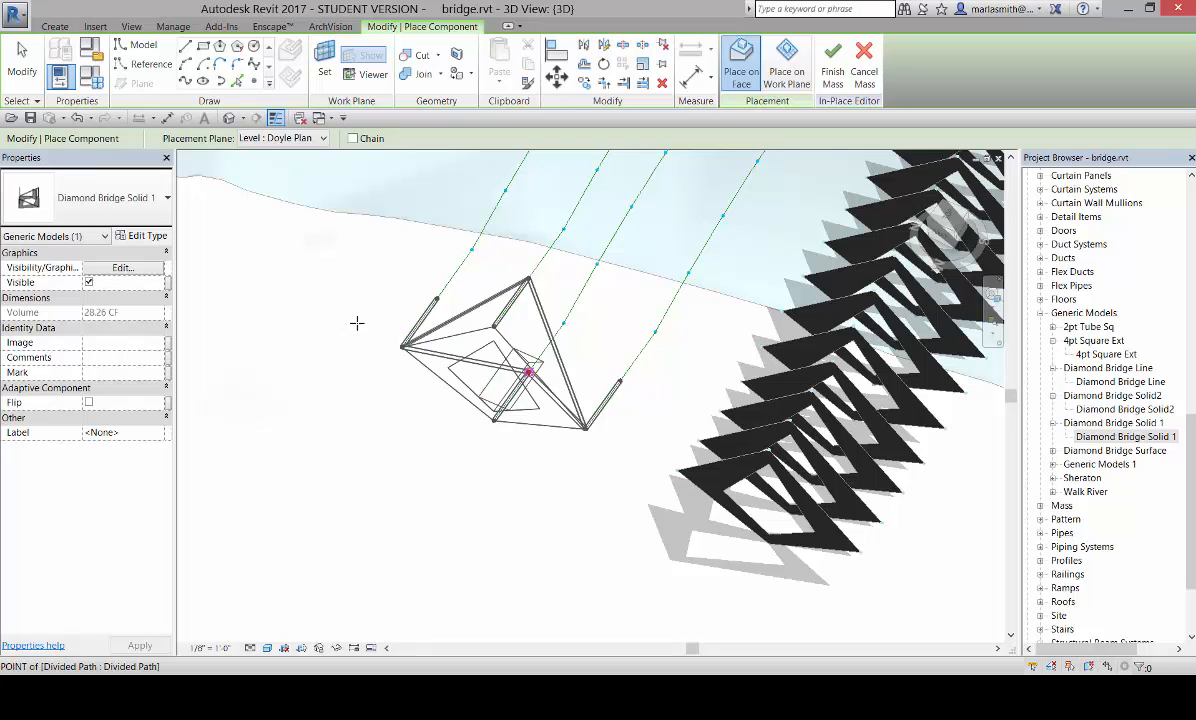
{"action": "key", "text": "Escape"}
{"action": "key", "text": "Escape"}
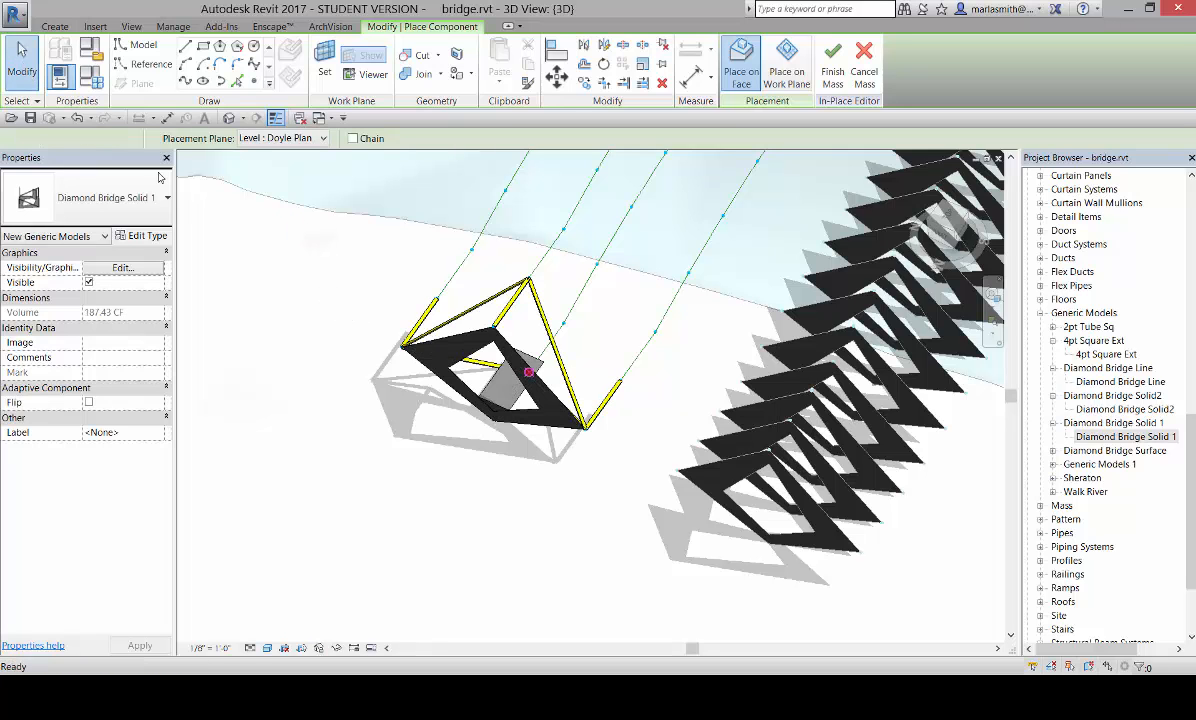
- Repeat the placed Diamond Bridge Solid 1 component along the divided paths of the copied bridge mass
{"action": "middle_click_drag", "start_coordinate": [582, 469], "coordinate": [523, 413], "text": "shift"}
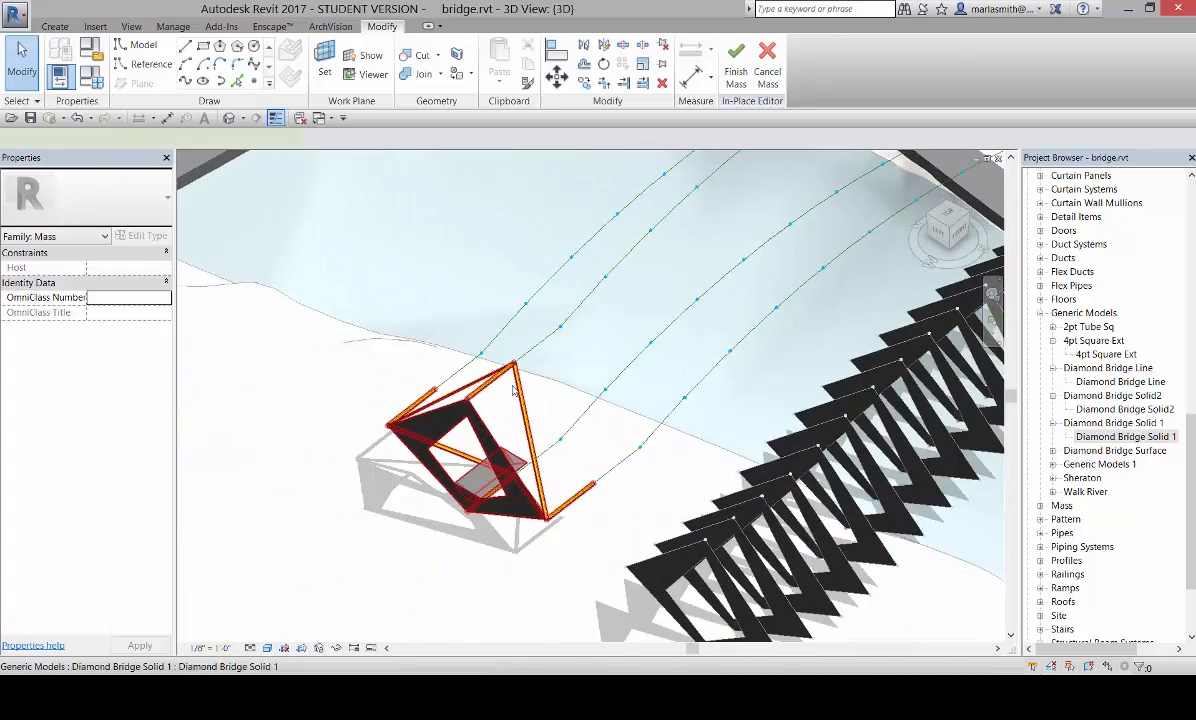
{"action": "left_click", "coordinate": [513, 390]}
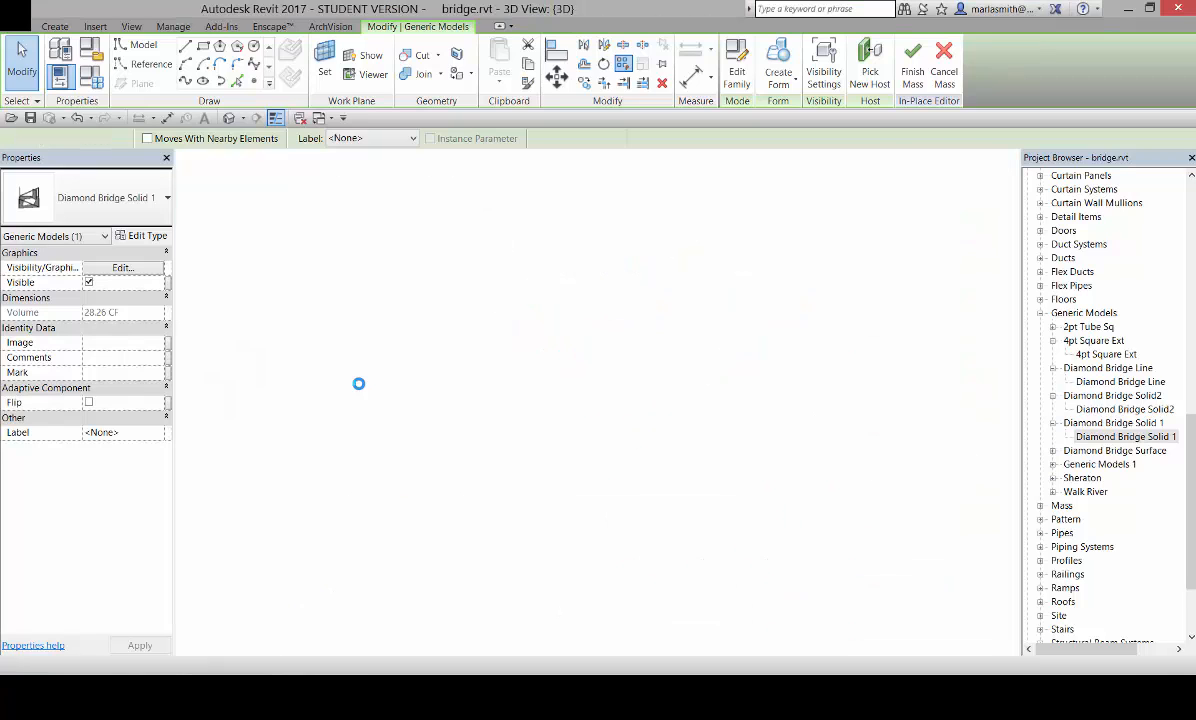
{"action": "scroll", "coordinate": [359, 420], "scroll_direction": "down", "scroll_amount": 2}
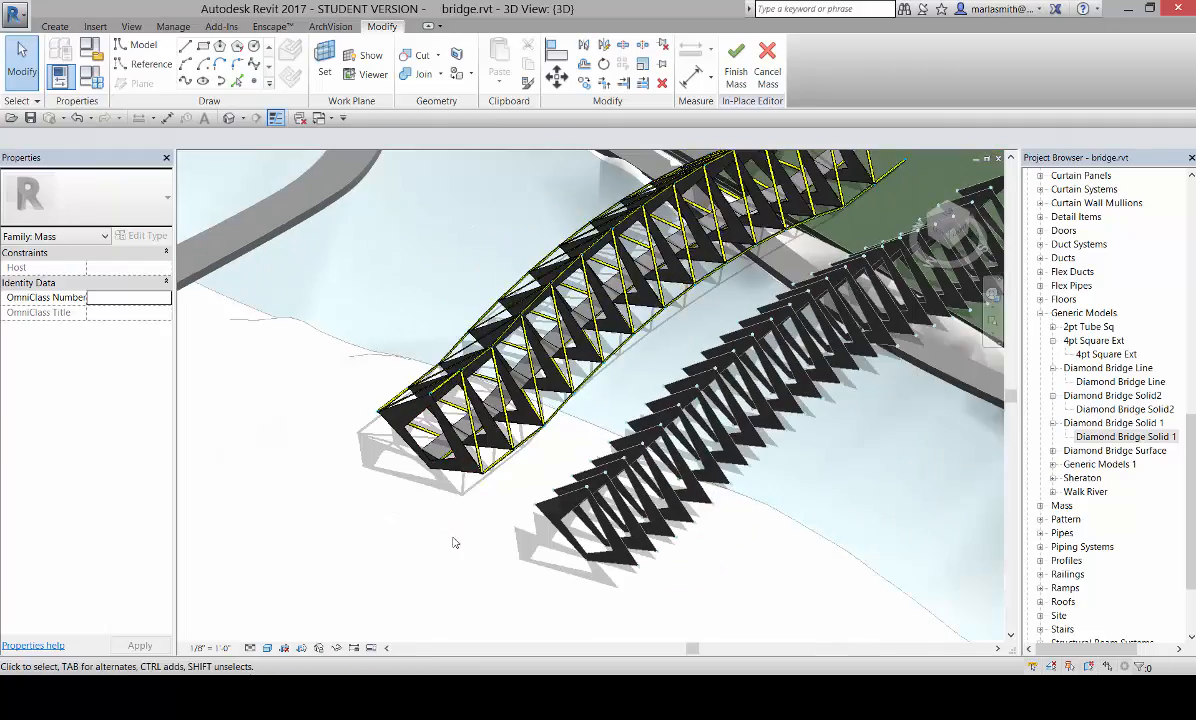
{"action": "middle_click_drag", "start_coordinate": [450, 535], "coordinate": [497, 526], "text": "shift"}
{"action": "scroll", "coordinate": [405, 565], "scroll_direction": "down", "scroll_amount": 2}
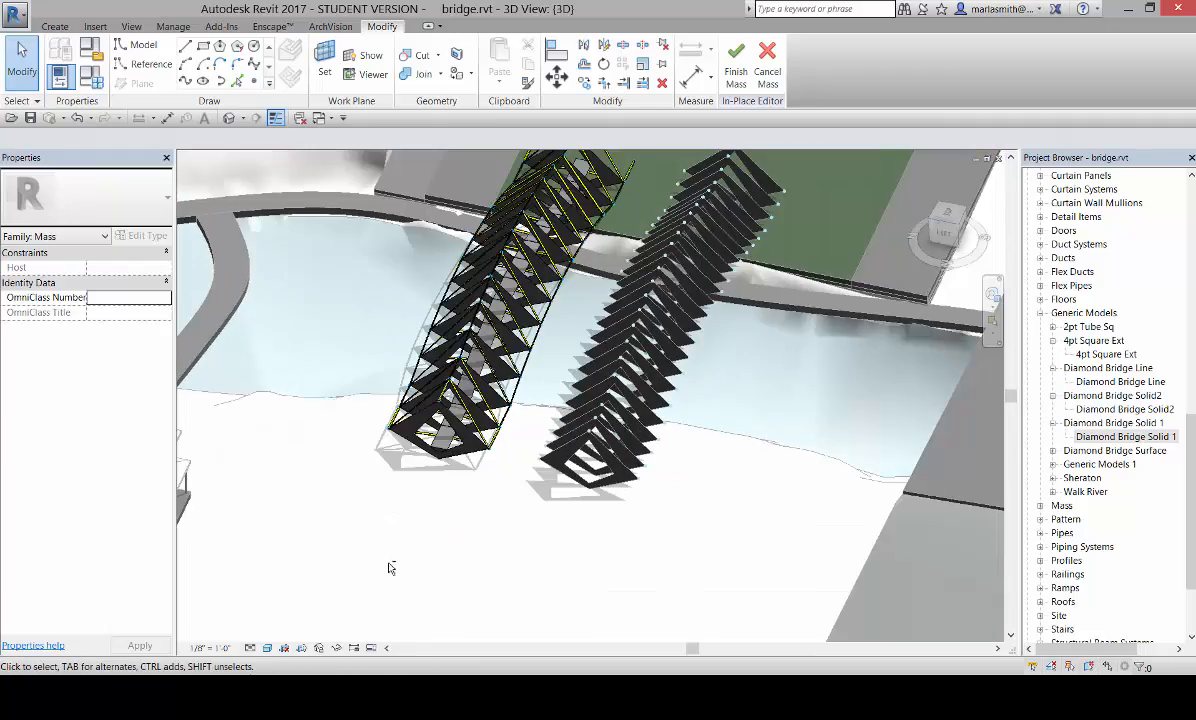
- Try placing a Yellow 2pt Tube Sq component from the upper end node at the lawn end of the new bridge
{"action": "middle_click_drag", "start_coordinate": [390, 566], "coordinate": [330, 530], "text": "shift"}
{"action": "scroll", "coordinate": [781, 297], "scroll_direction": "up", "scroll_amount": 6}
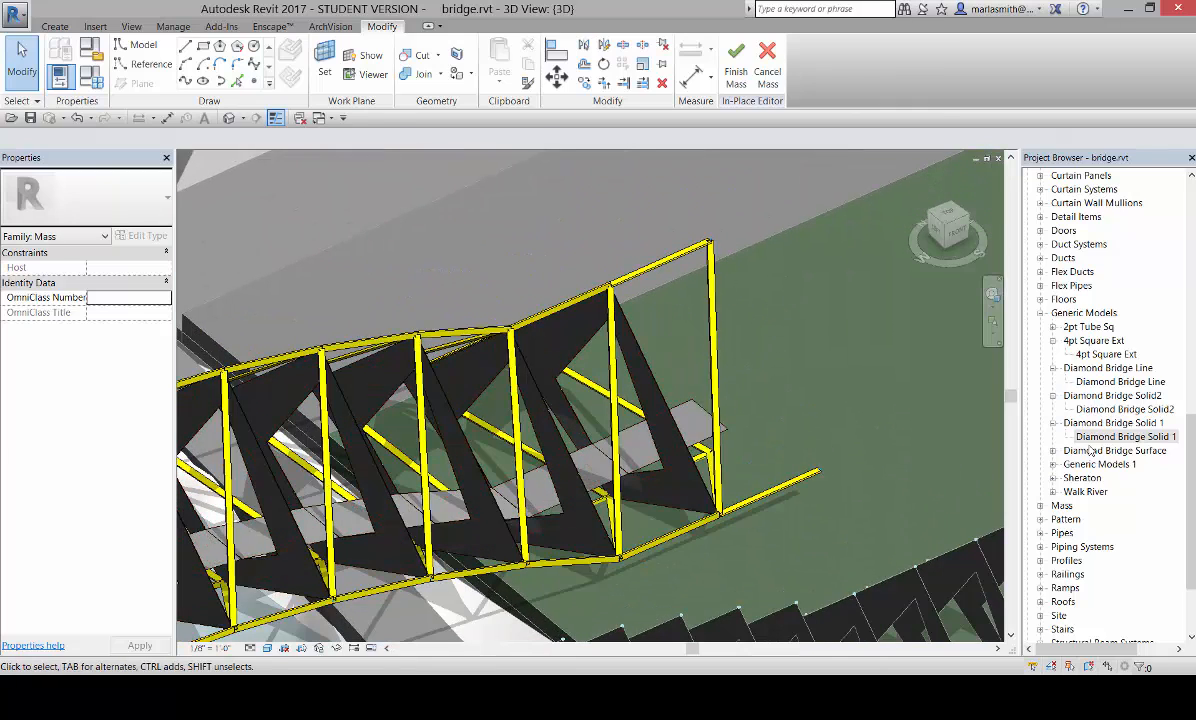
{"action": "left_click", "coordinate": [1052, 327]}
{"action": "left_click_drag", "start_coordinate": [1089, 368], "coordinate": [718, 244]}
{"action": "left_click", "coordinate": [710, 241]}
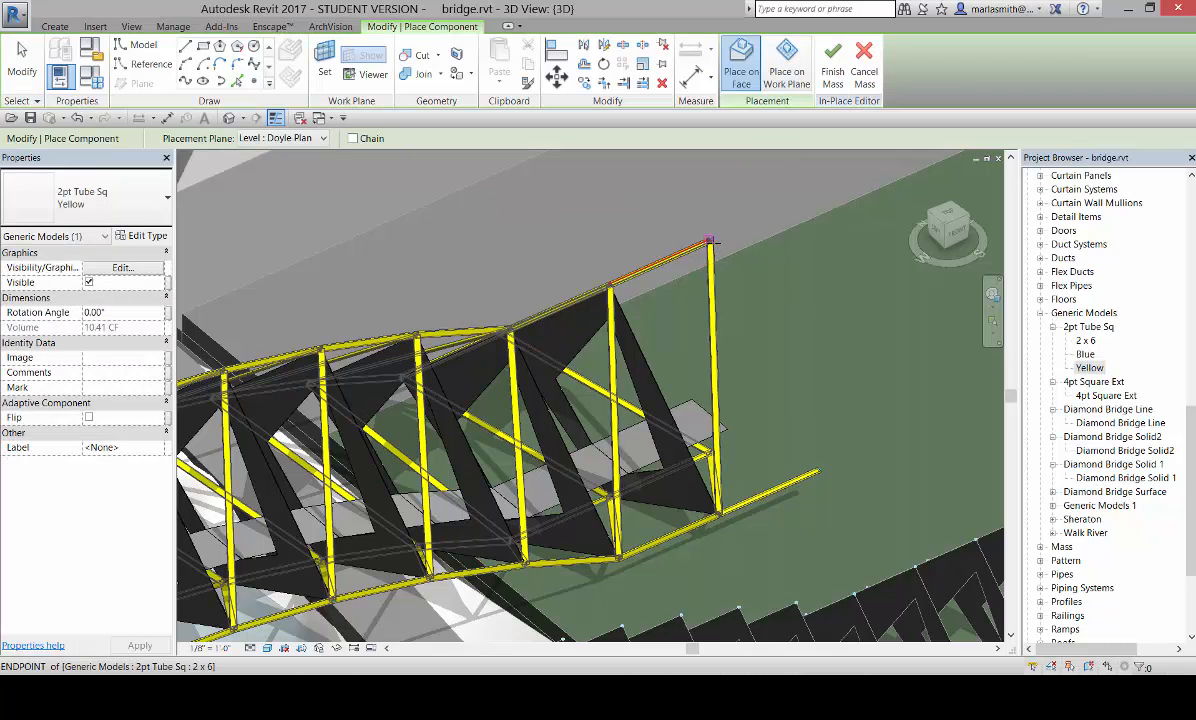
{"action": "key", "text": "Escape"}
{"action": "key", "text": "Escape"}
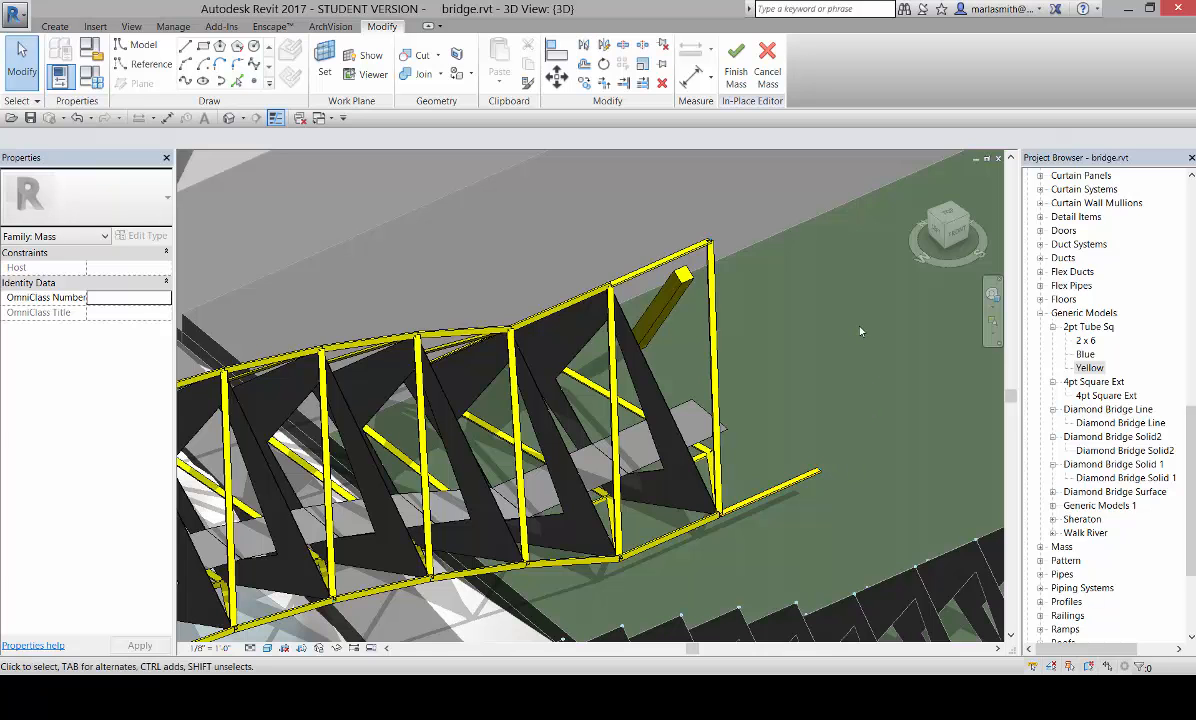
- Delete the thick Yellow 2pt Tube Sq component from the lawn end of the bridge
{"action": "middle_click_drag", "start_coordinate": [806, 406], "coordinate": [716, 386], "text": "shift"}
{"action": "scroll", "coordinate": [658, 310], "scroll_direction": "down", "scroll_amount": 2}
{"action": "scroll", "coordinate": [661, 476], "scroll_direction": "down", "scroll_amount": 5}
{"action": "scroll", "coordinate": [653, 483], "scroll_direction": "up", "scroll_amount": 5}
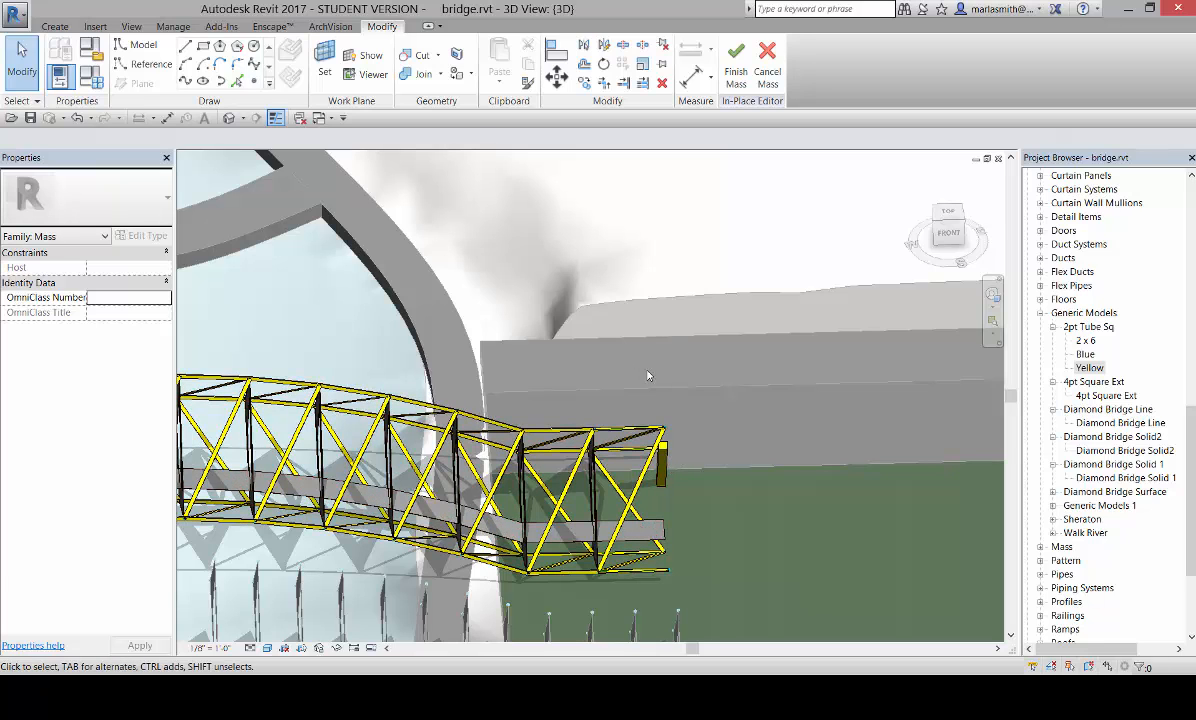
{"action": "left_click", "coordinate": [662, 470]}
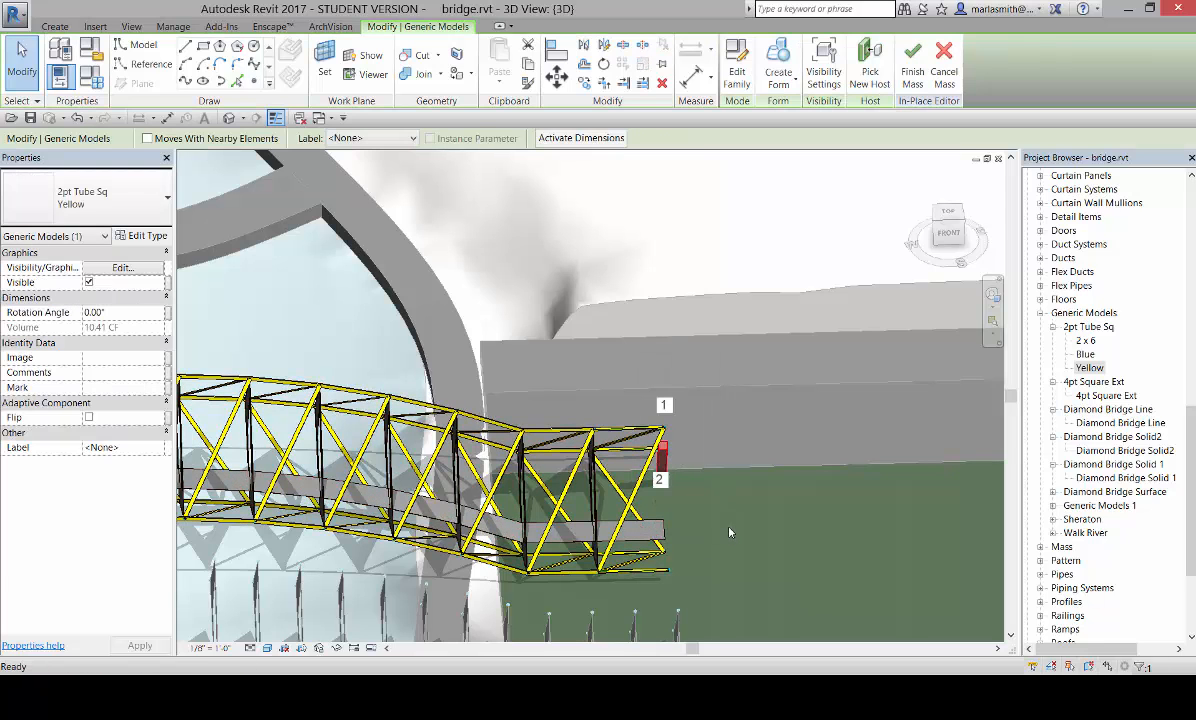
{"action": "key", "text": "Delete"}
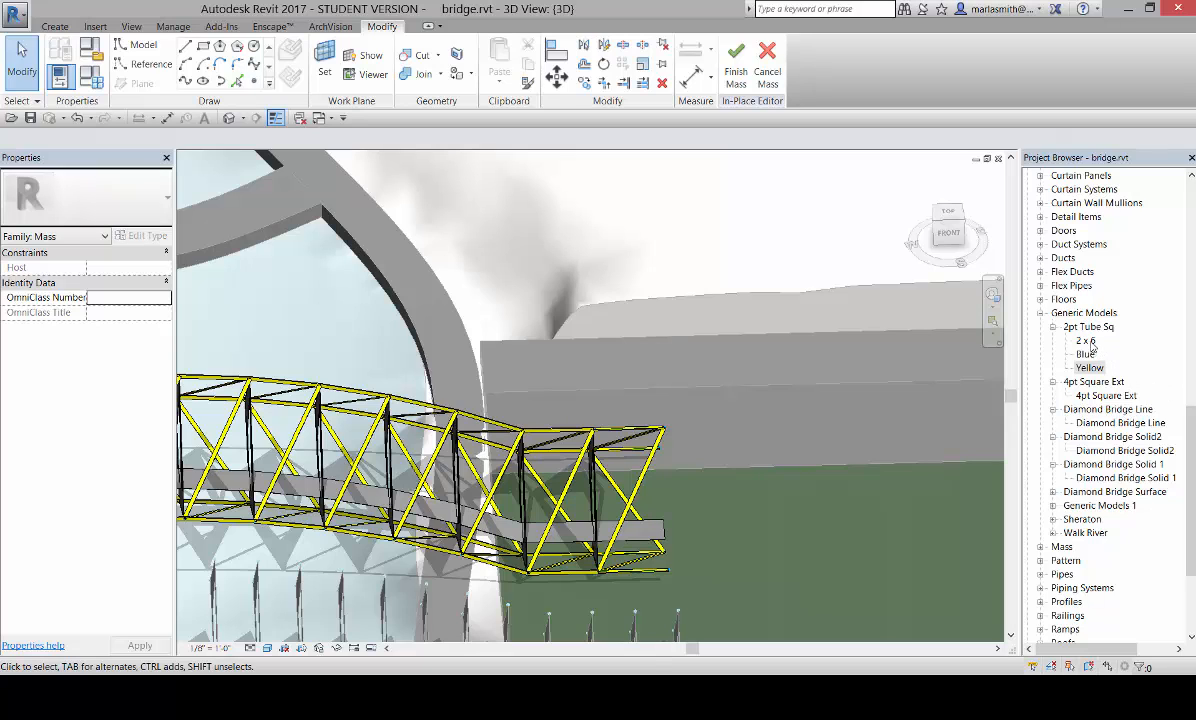
- Place a 2 x 6 type 2pt Tube Sq between the upper and side path end nodes at the bridge's lawn end
{"action": "left_click_drag", "start_coordinate": [1088, 341], "coordinate": [713, 445]}
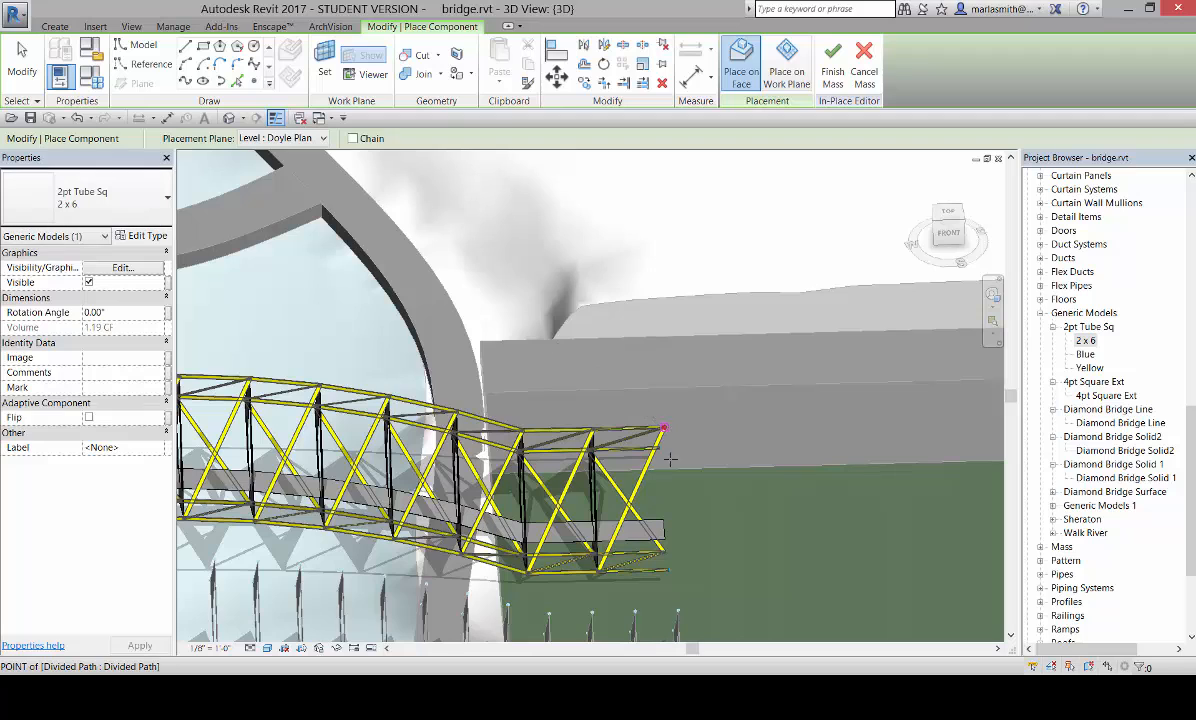
{"action": "left_click", "coordinate": [668, 571]}
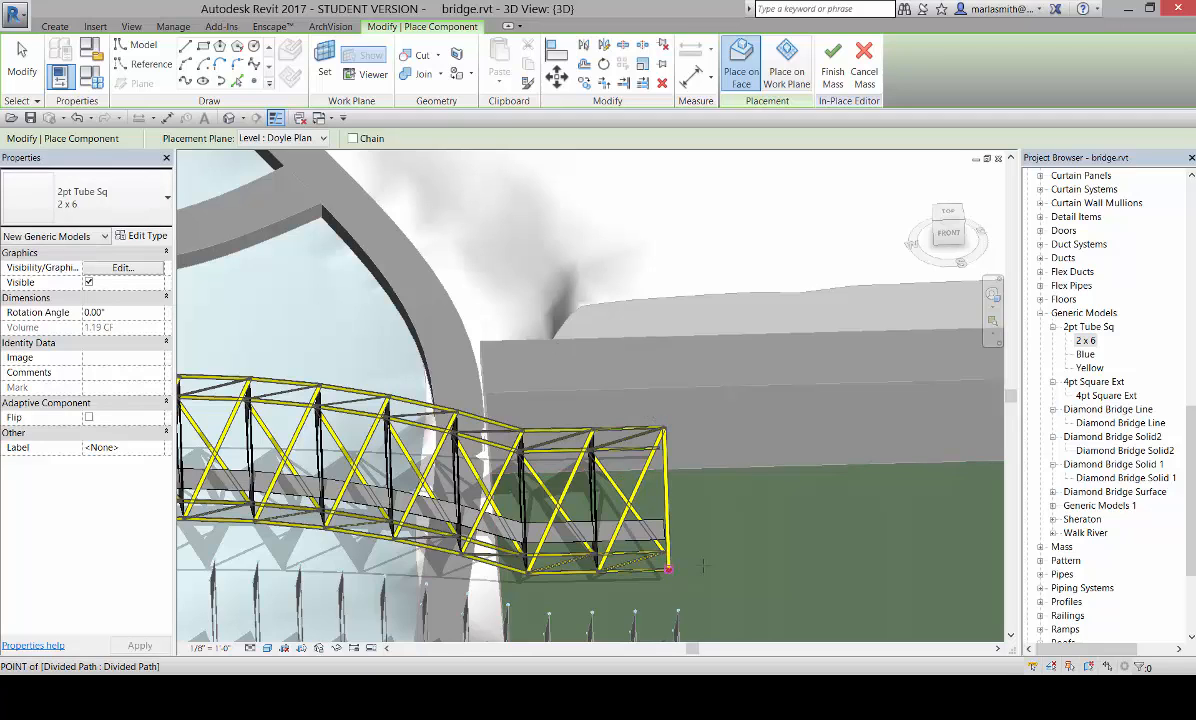
{"action": "left_click", "coordinate": [743, 483]}
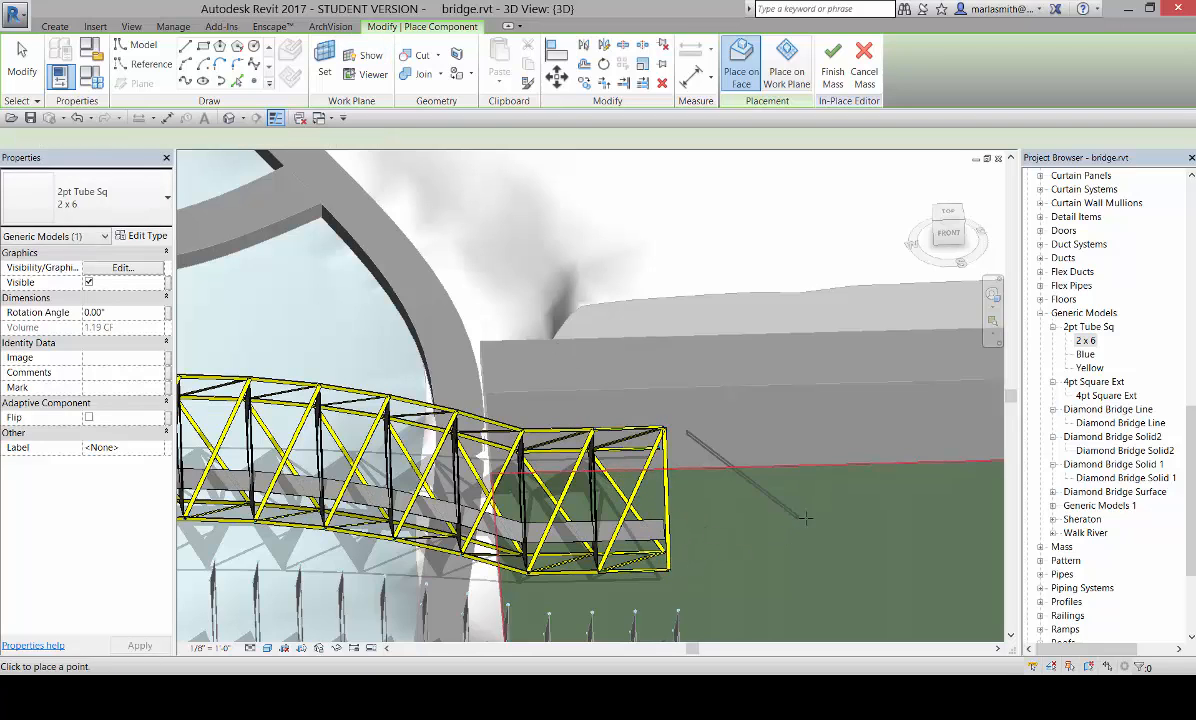
{"action": "key", "text": "Escape"}
{"action": "key", "text": "Escape"}
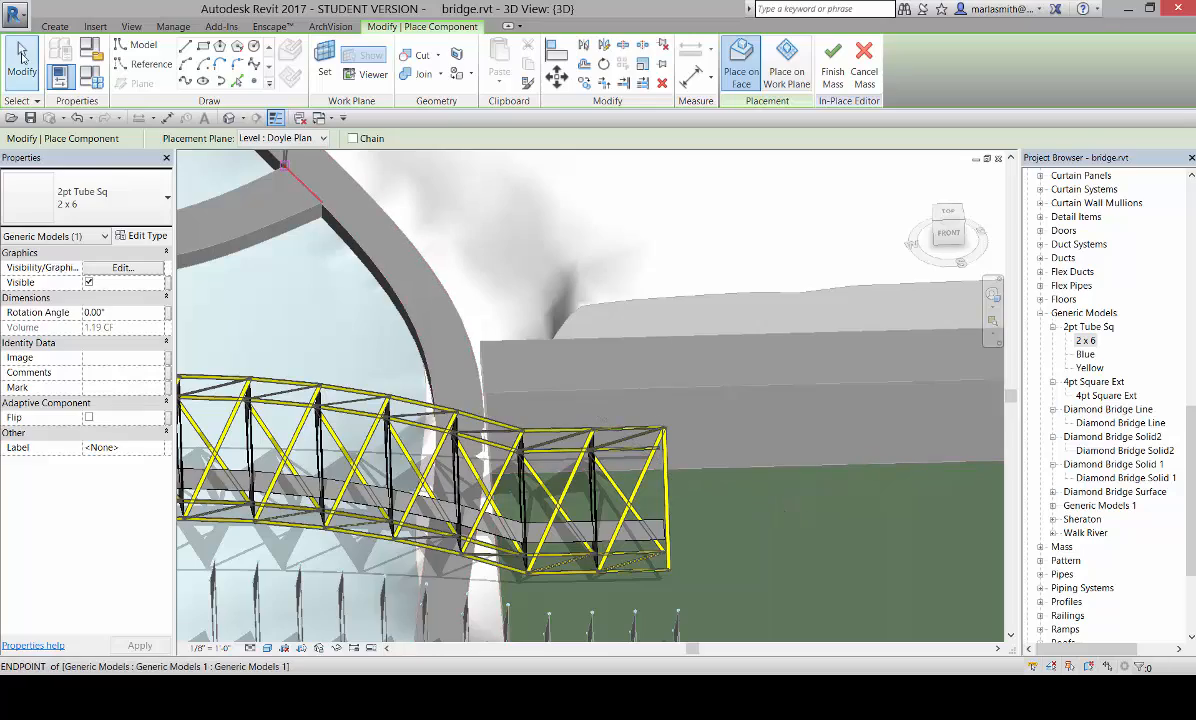
- Create similar 2 x 6 tubes between the remaining path end nodes to close the diamond frame at the bridge's lawn end
{"action": "middle_click_drag", "start_coordinate": [785, 502], "coordinate": [513, 539], "text": "shift"}
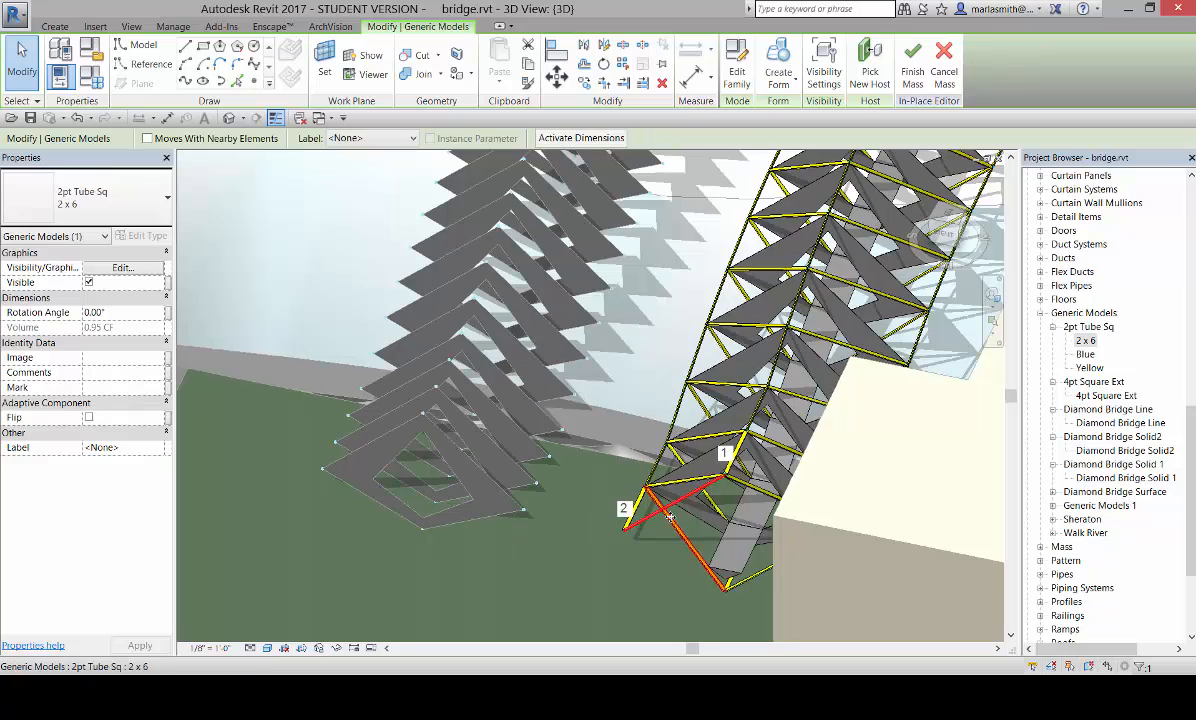
{"action": "middle_click_drag", "start_coordinate": [706, 543], "coordinate": [772, 551], "text": "shift"}
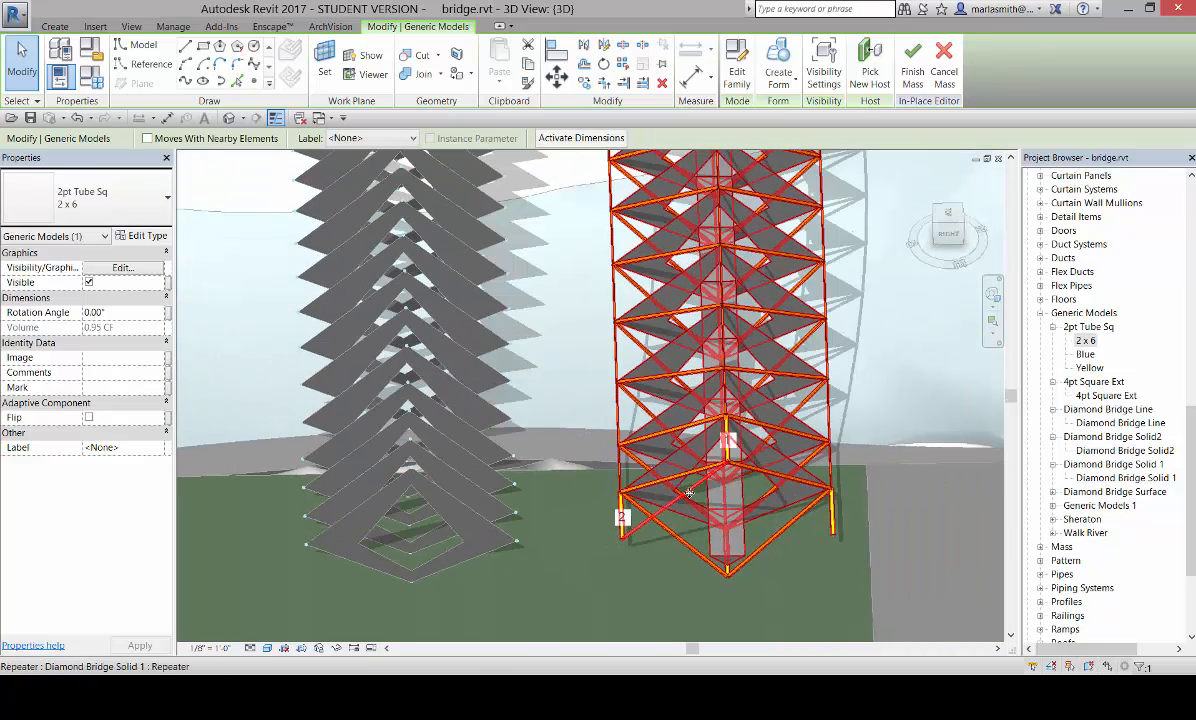
{"action": "right_click", "coordinate": [687, 491]}
{"action": "left_click", "coordinate": [739, 289]}
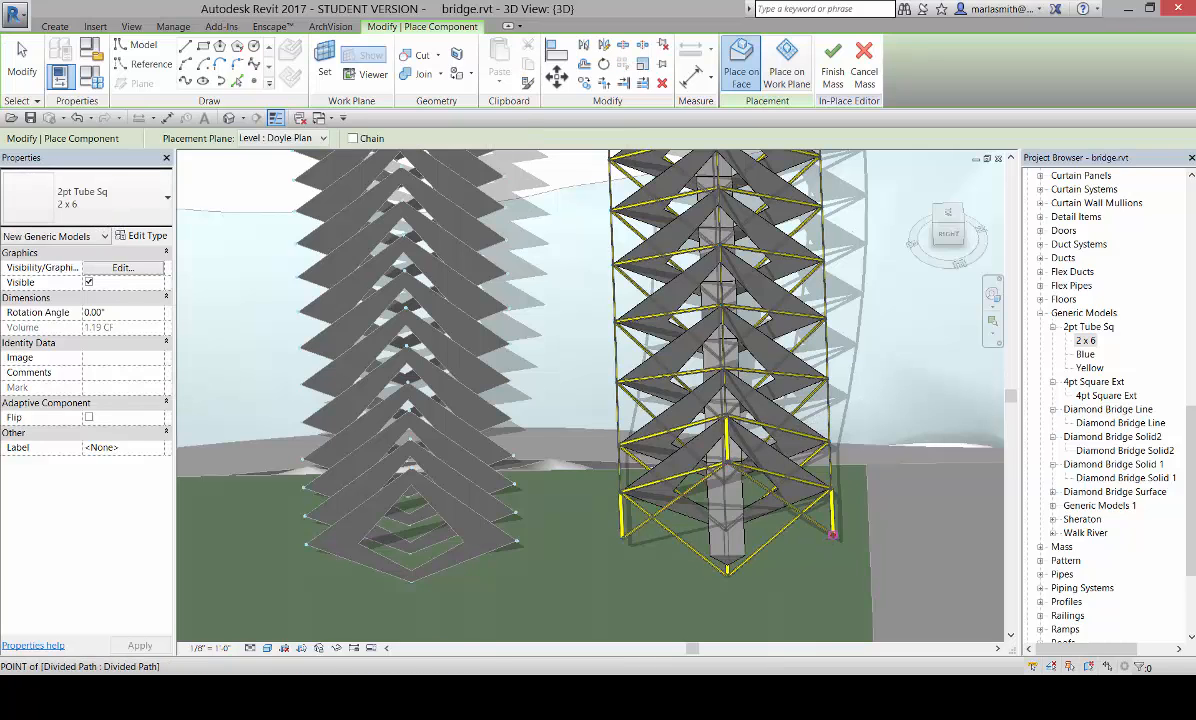
{"action": "left_click", "coordinate": [833, 535]}
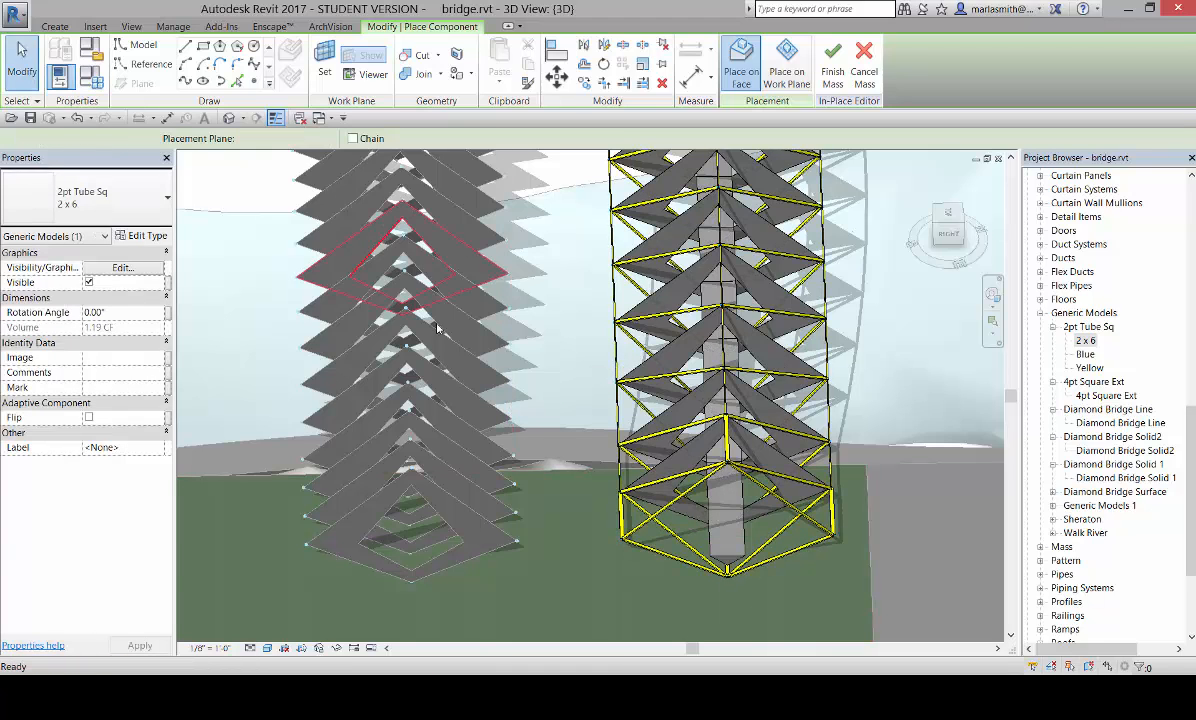
{"action": "left_click", "coordinate": [22, 62]}
{"action": "middle_click_drag", "start_coordinate": [540, 456], "coordinate": [715, 456], "text": "shift"}
{"action": "scroll", "coordinate": [279, 411], "scroll_direction": "up", "scroll_amount": 3}
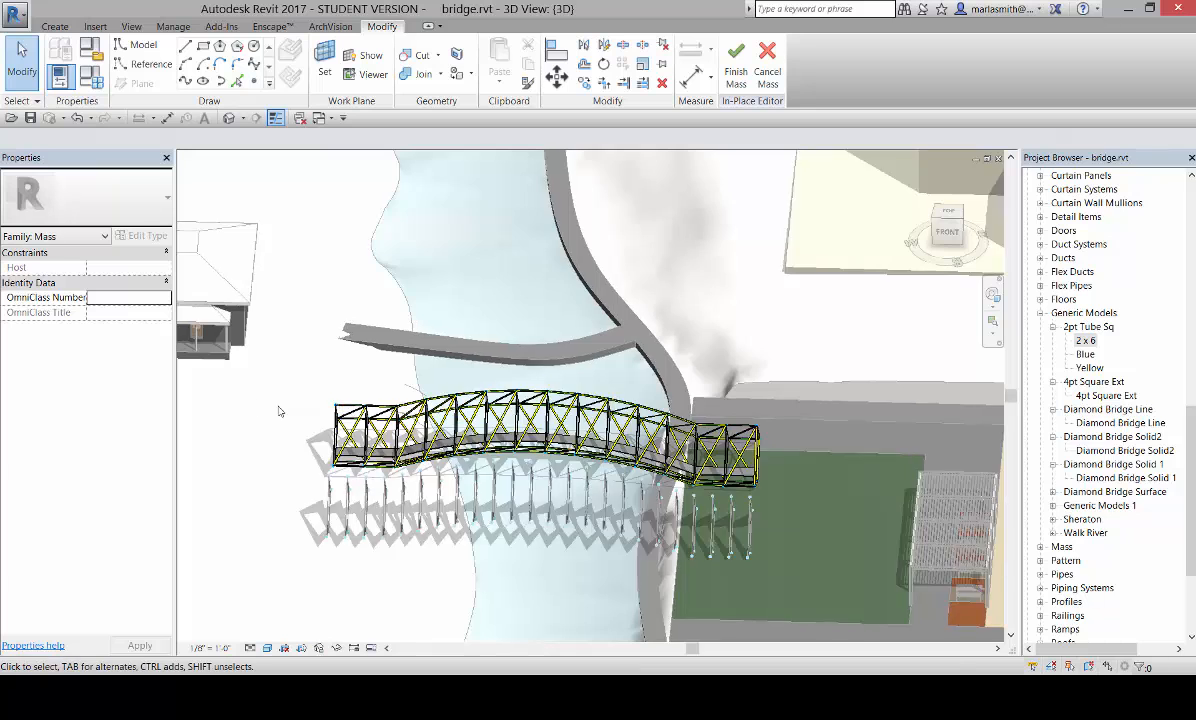
{"action": "scroll", "coordinate": [279, 411], "scroll_direction": "down", "scroll_amount": 2}
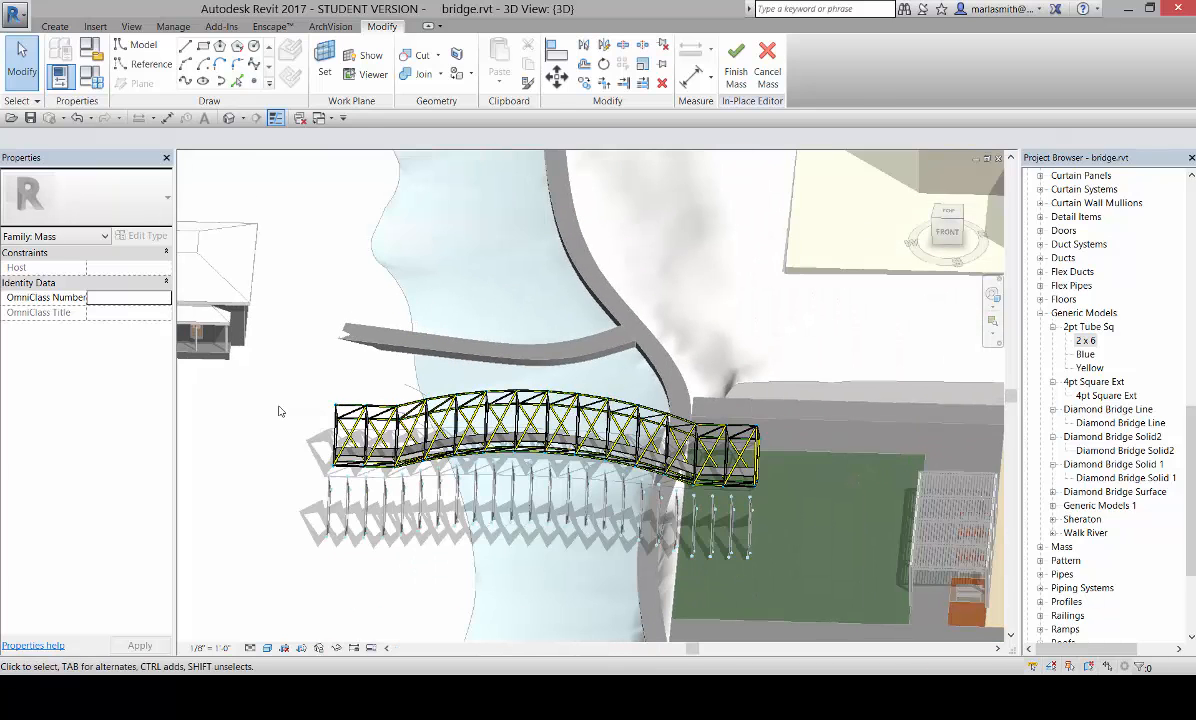